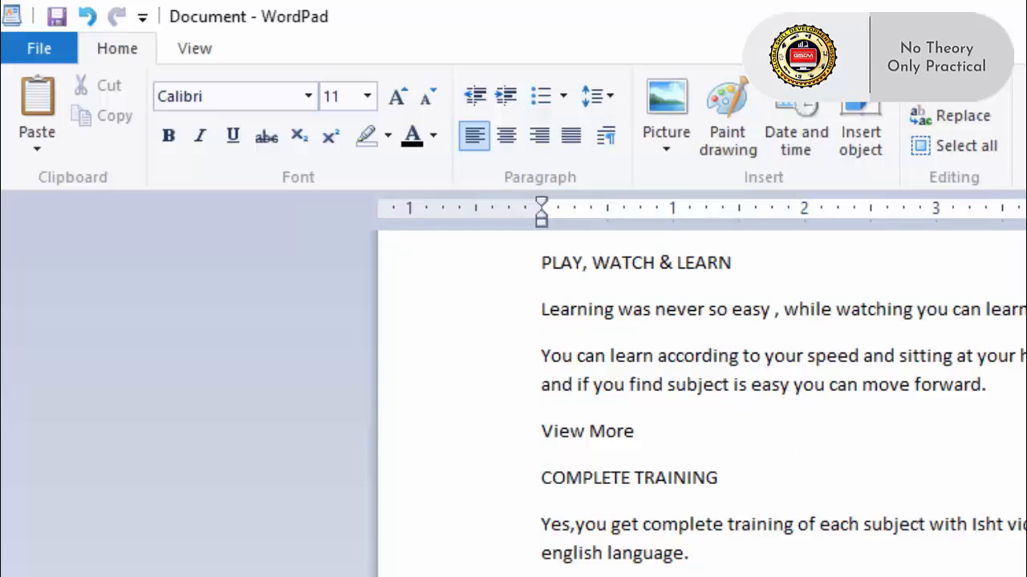
# - Format the text from the first View More through the end of the COMPLETE TRAINING section in Britannic Bold, size 18
pyautogui.moveTo(701, 531); pyautogui.dragTo(543, 477)
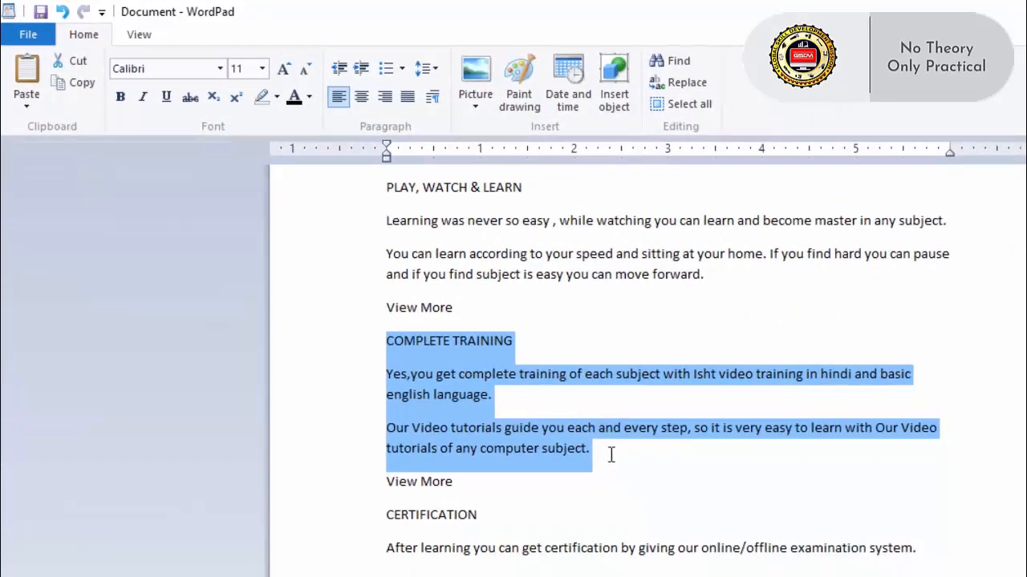
pyautogui.click(609, 454)
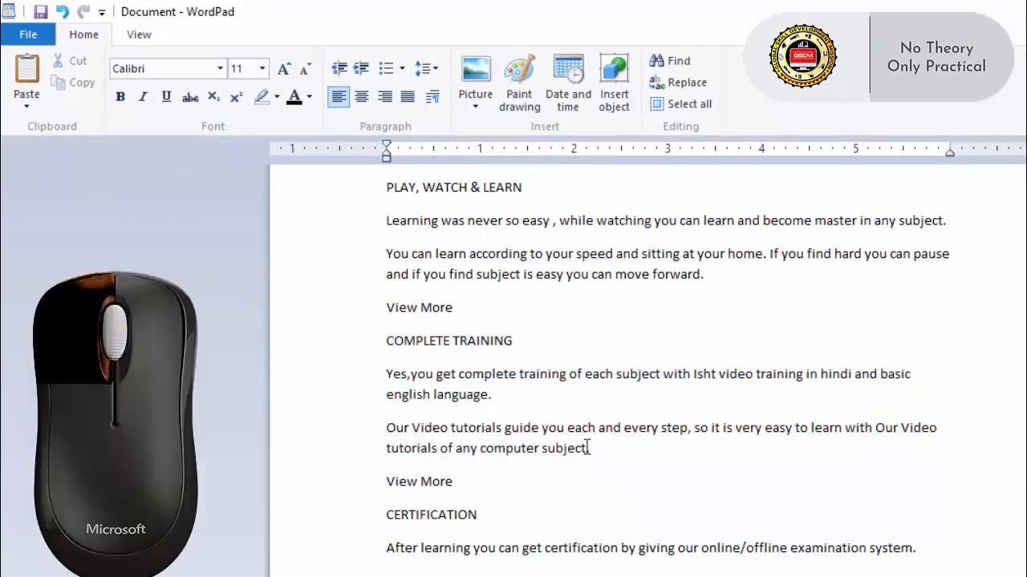
pyautogui.moveTo(589, 449); pyautogui.dragTo(381, 309)
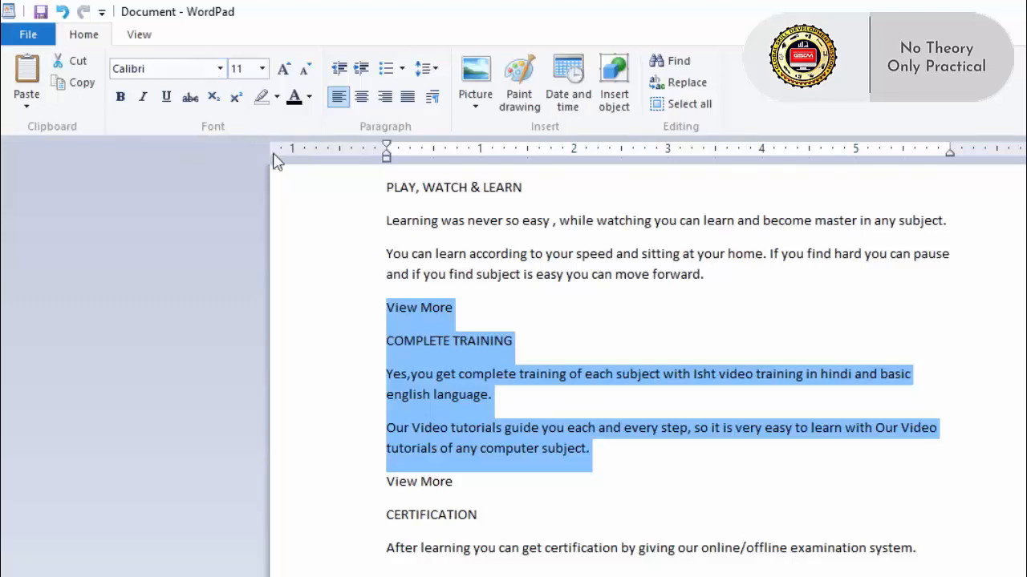
pyautogui.click(220, 70)
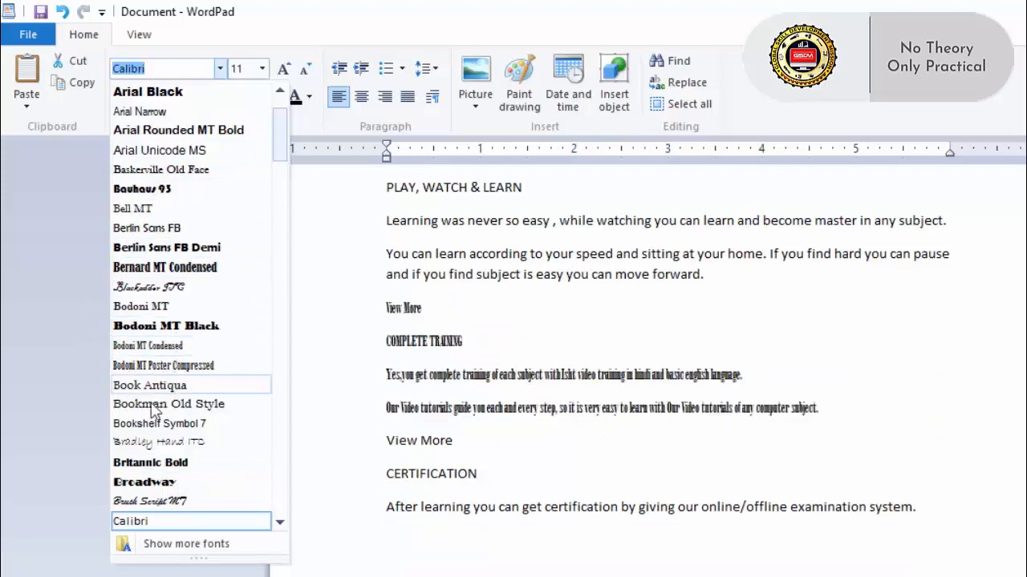
pyautogui.click(148, 466)
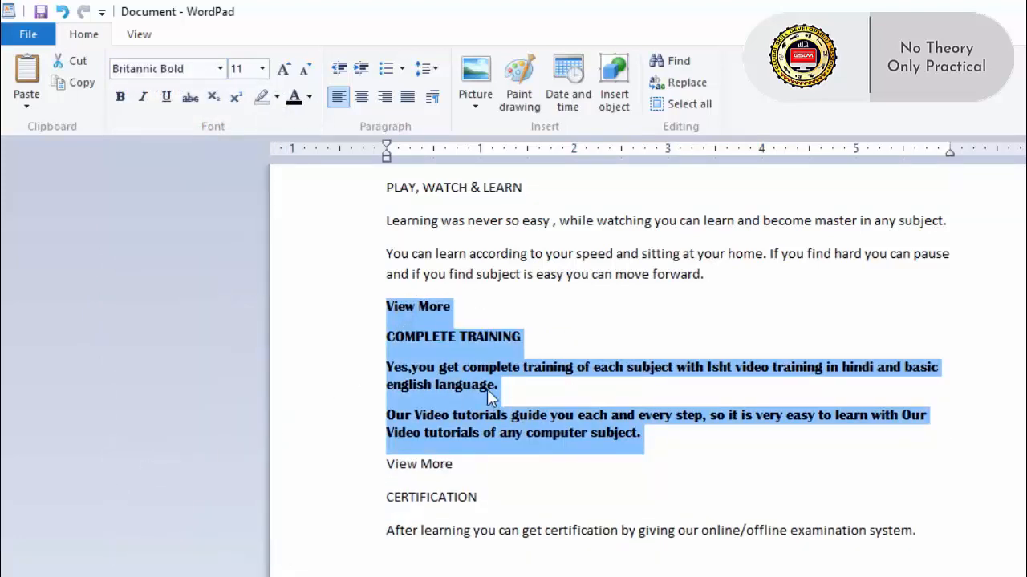
pyautogui.click(263, 70)
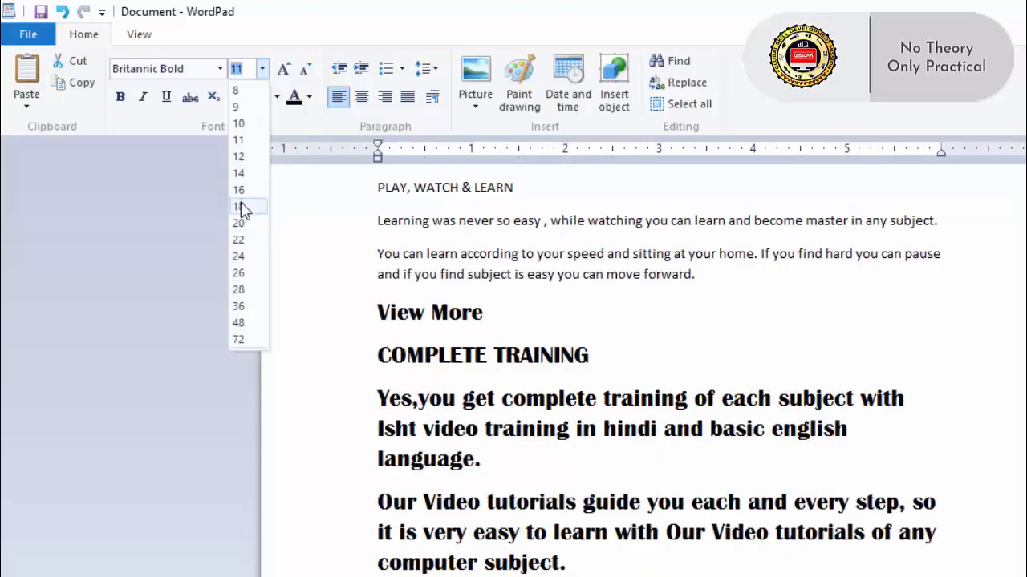
pyautogui.click(239, 206)
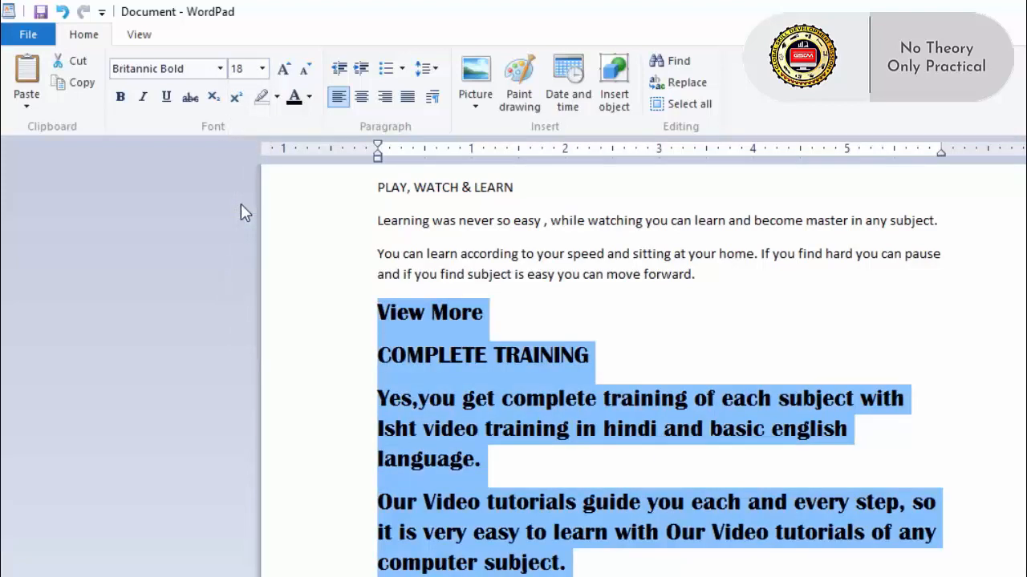
# - Grow the selected text's font size in increments up to 28
pyautogui.click(284, 72)
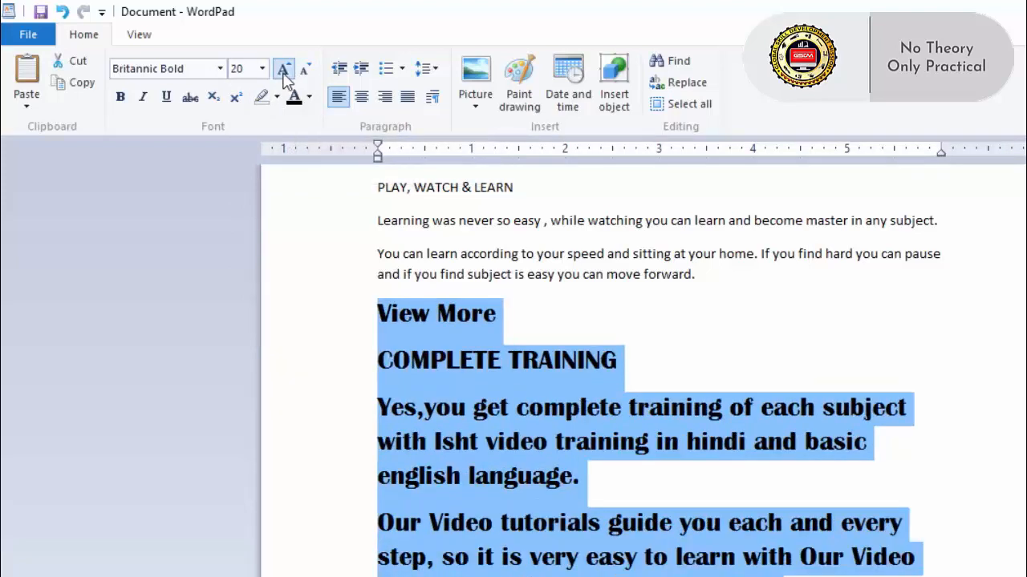
pyautogui.click(284, 72)
pyautogui.click(283, 72)
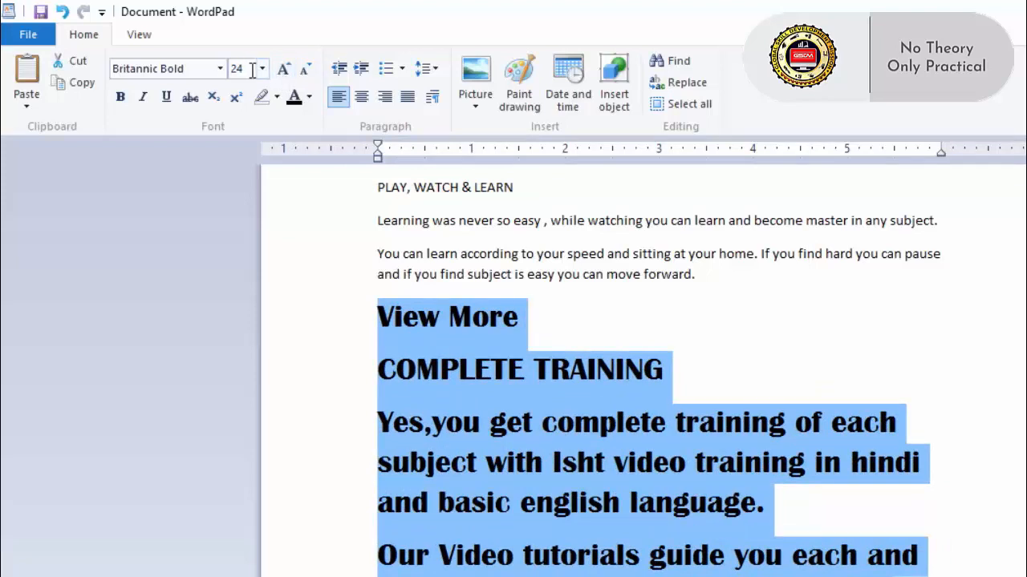
pyautogui.click(282, 72)
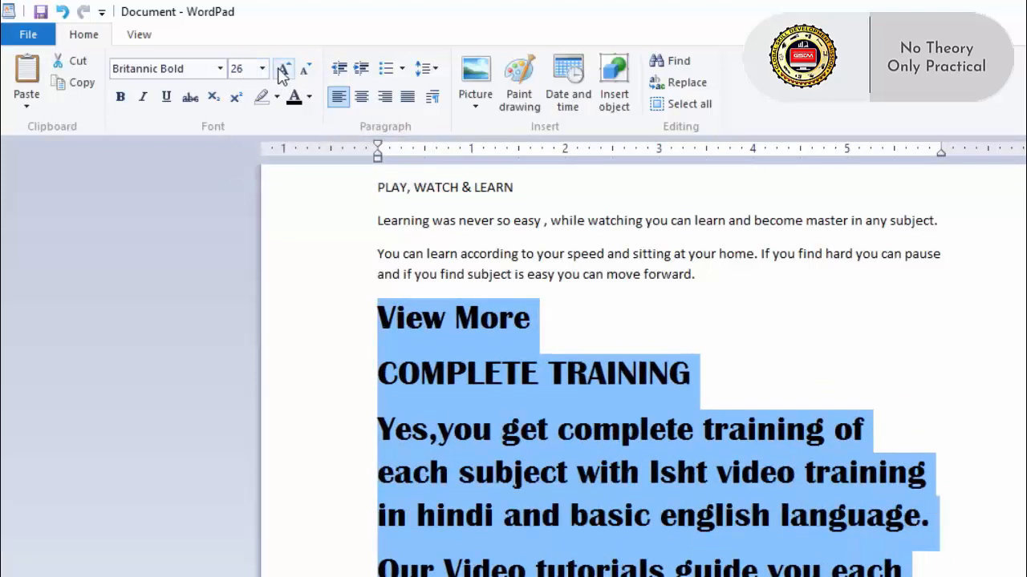
pyautogui.click(282, 72)
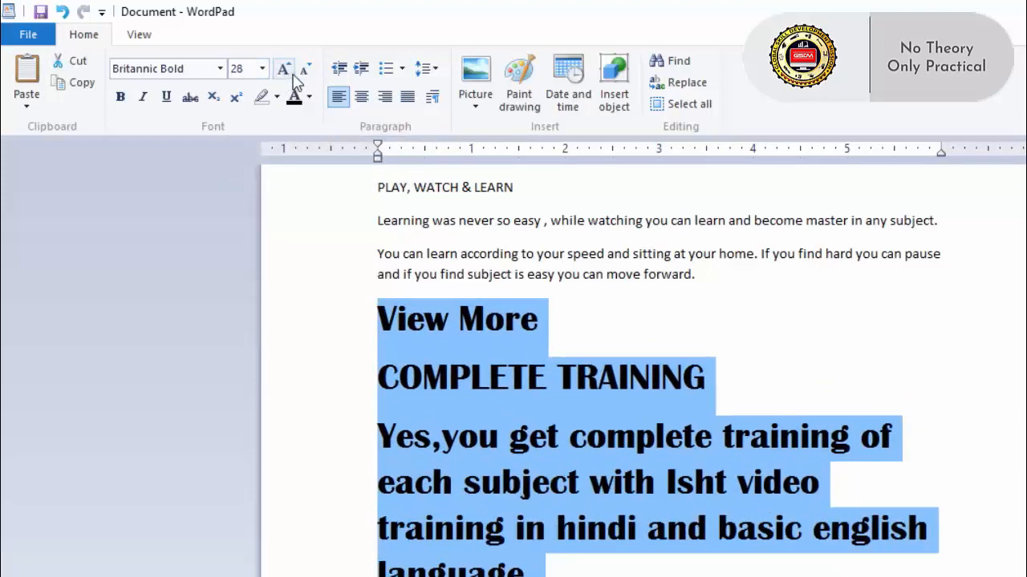
# - Shrink the selected text's font size in increments down to 16
pyautogui.click(303, 72)
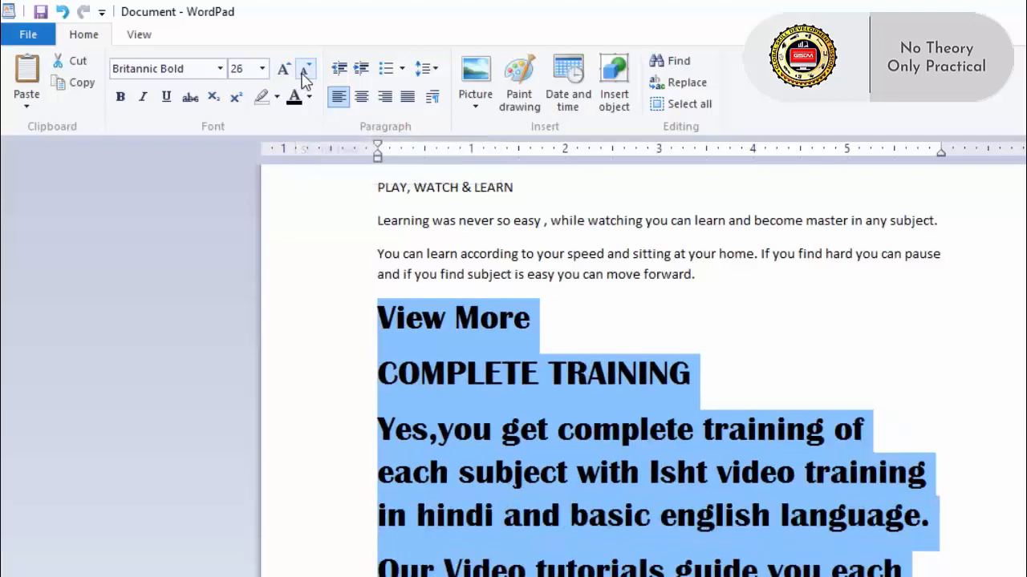
pyautogui.click(304, 72)
pyautogui.click(303, 72)
pyautogui.click(303, 72)
pyautogui.click(303, 72)
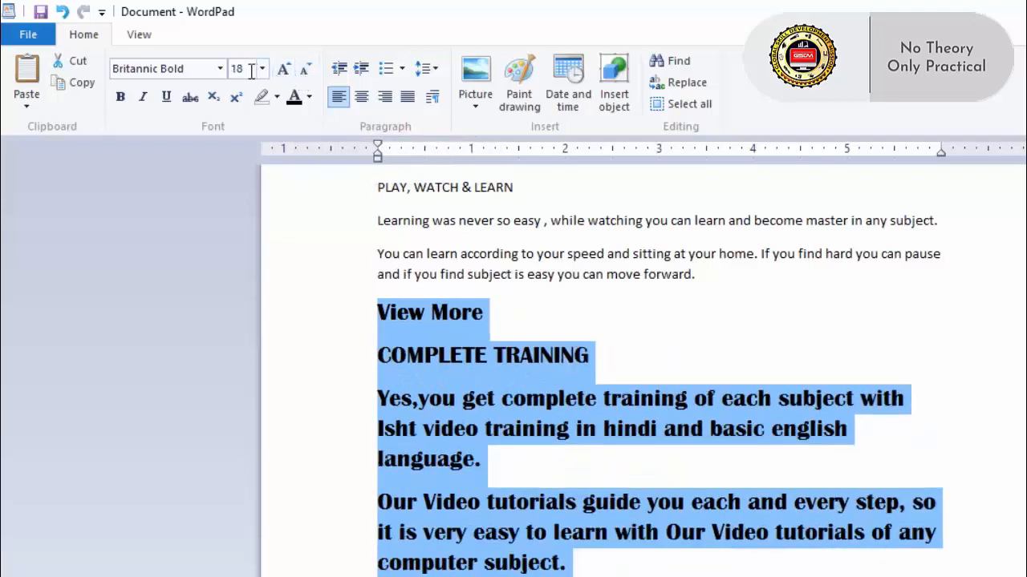
pyautogui.click(305, 72)
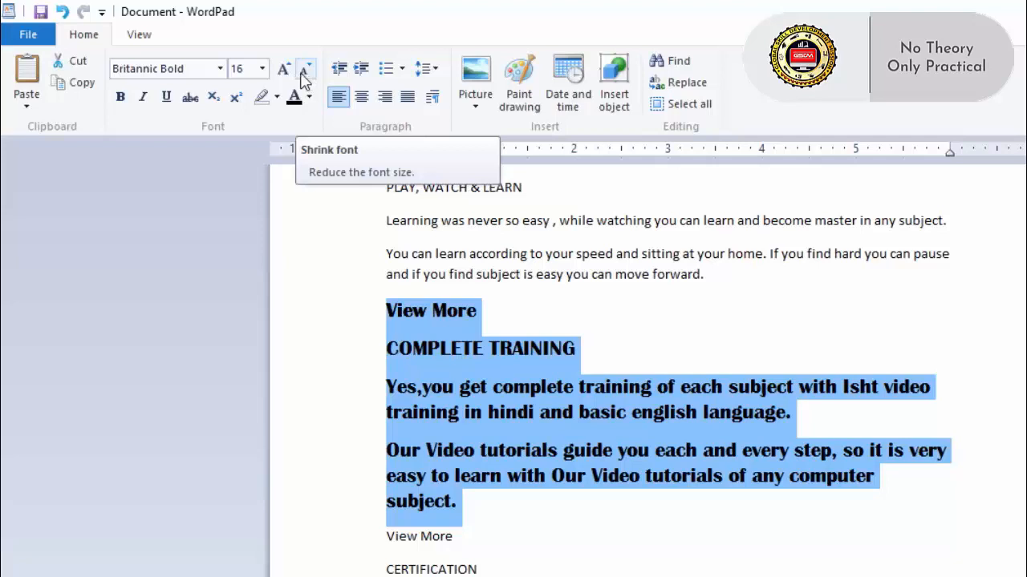
# - Toggle bold on and off for the selected COMPLETE TRAINING text, leaving it off
pyautogui.click(127, 102)
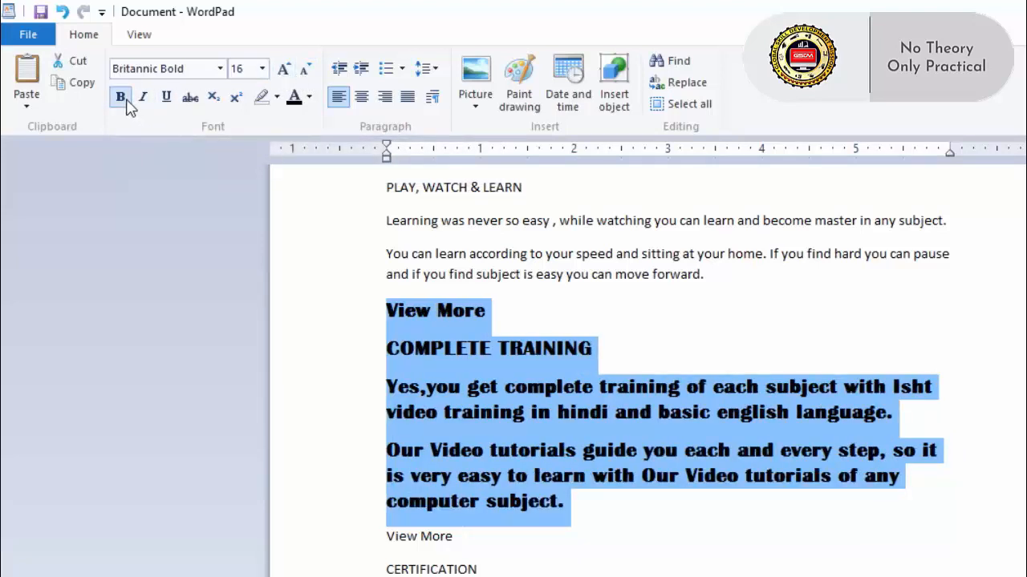
pyautogui.click(122, 103)
pyautogui.click(122, 105)
pyautogui.click(122, 105)
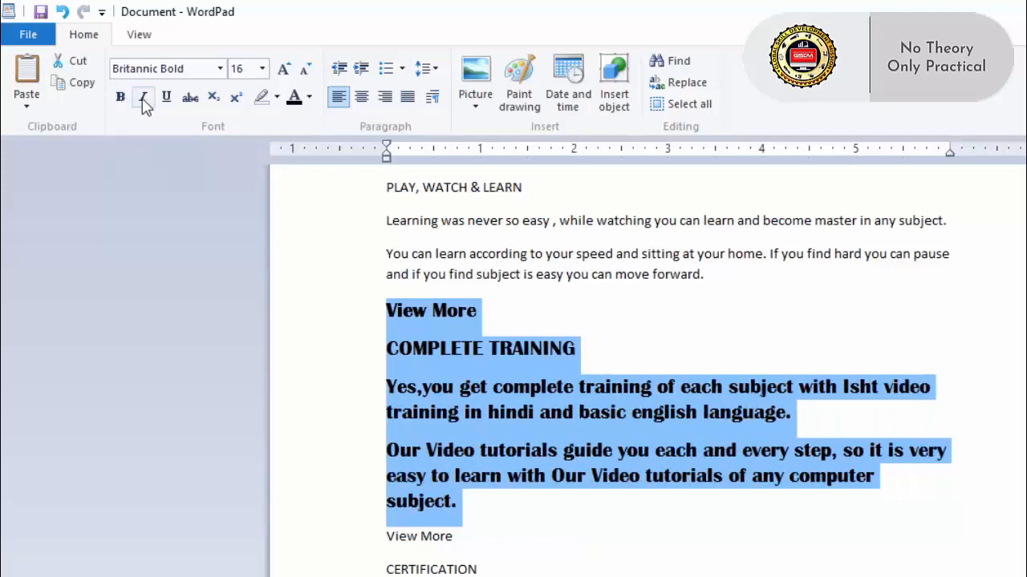
# - Try italic and underline on the selected COMPLETE TRAINING text, removing each again
pyautogui.click(144, 103)
pyautogui.click(142, 98)
pyautogui.click(142, 100)
pyautogui.click(142, 100)
pyautogui.click(142, 101)
pyautogui.click(167, 99)
pyautogui.click(167, 99)
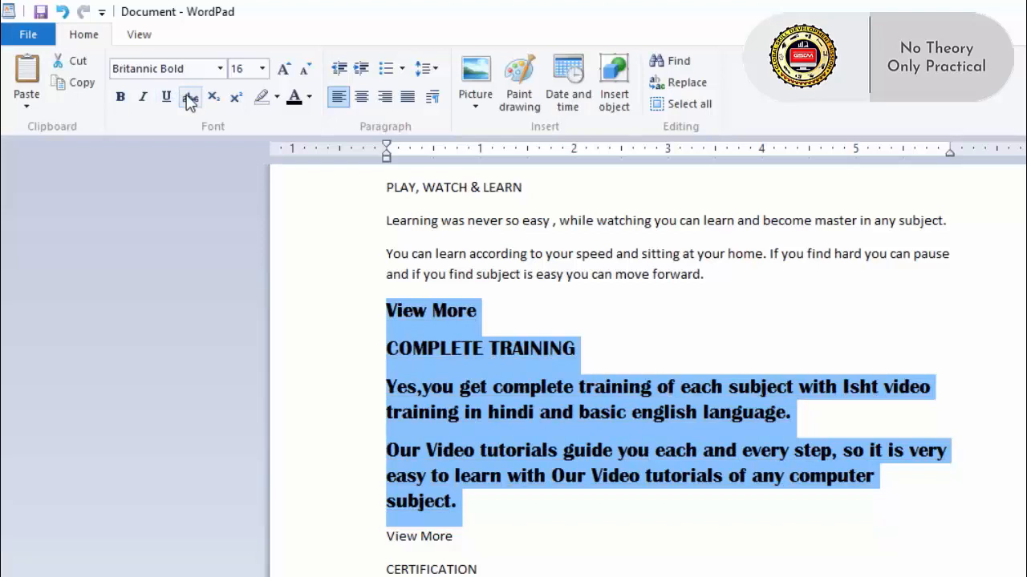
# - Try strikethrough and bold on the selected COMPLETE TRAINING text, removing each again
pyautogui.click(190, 99)
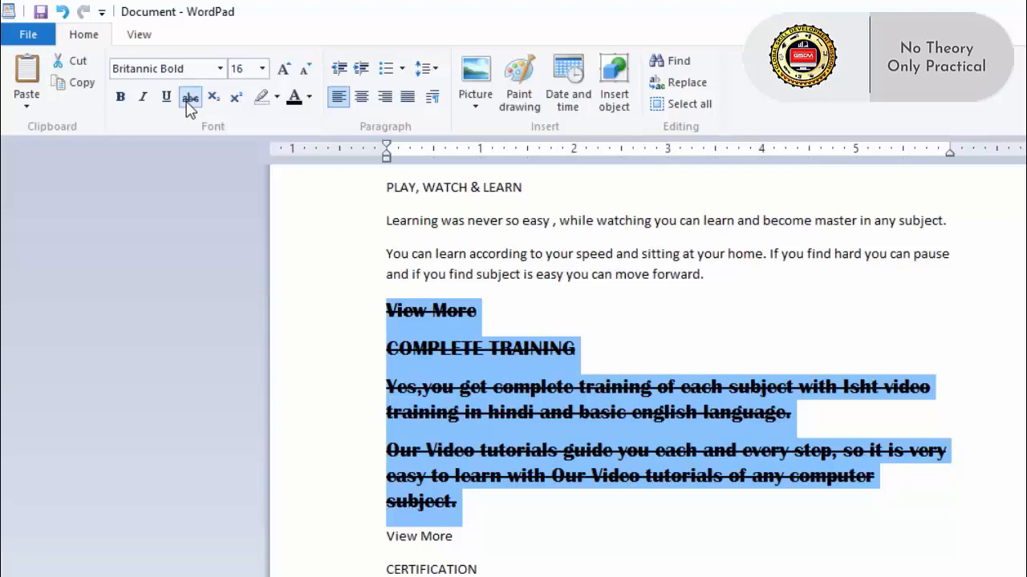
pyautogui.click(190, 101)
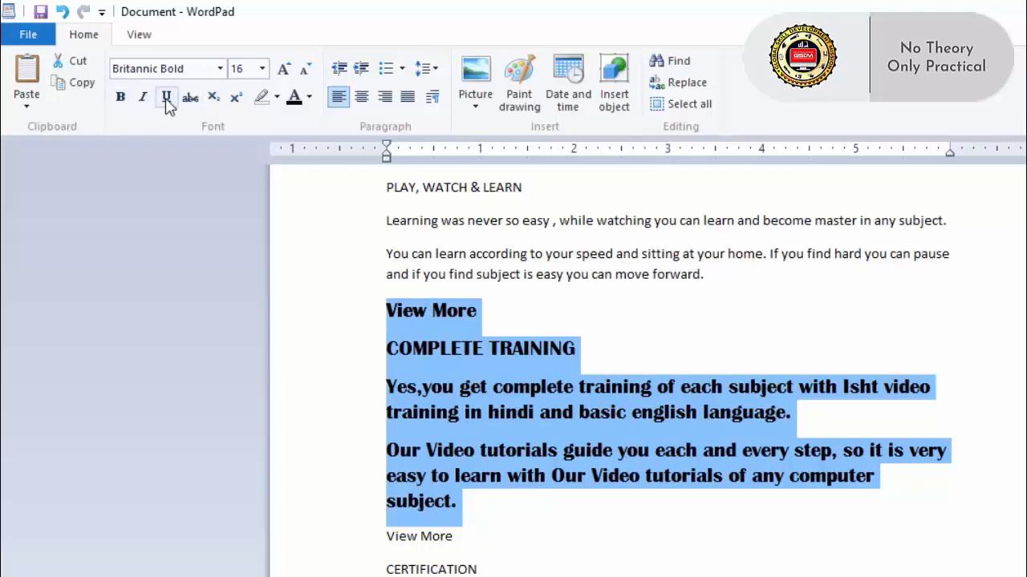
pyautogui.click(120, 100)
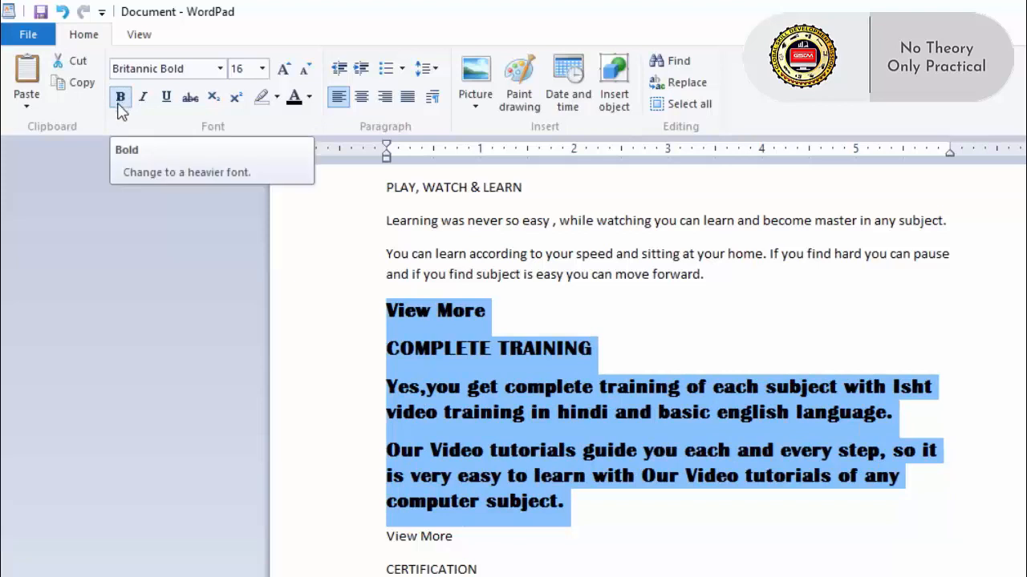
pyautogui.click(119, 99)
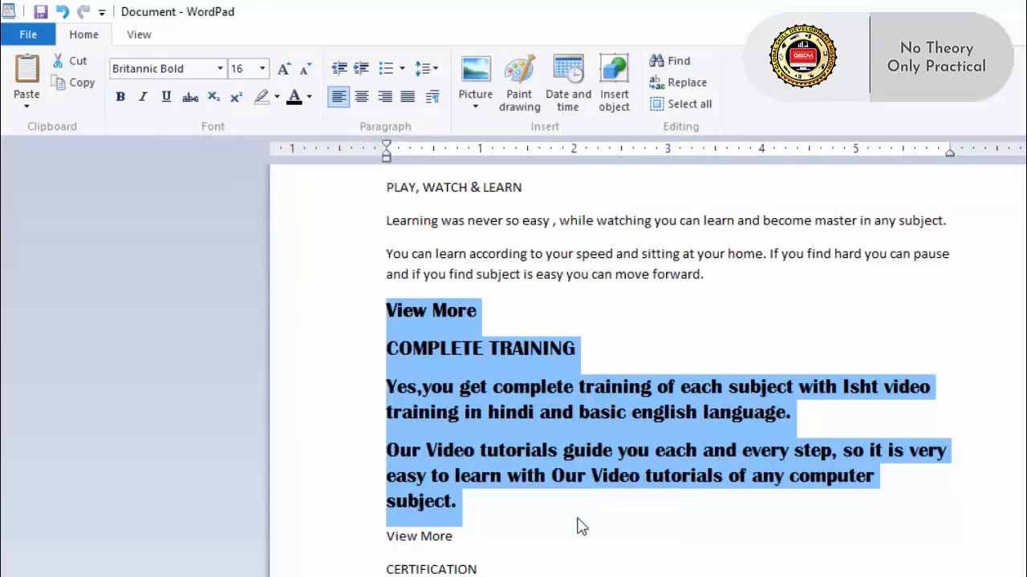
# - Add the text LOG10 on a new line below the CERTIFICATION paragraph
pyautogui.click(606, 561)
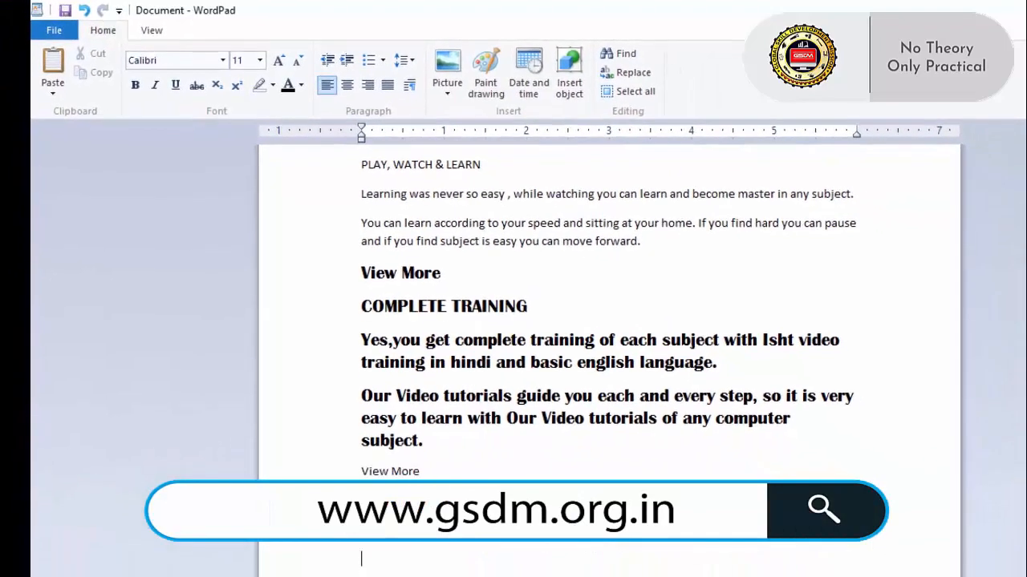
pyautogui.write('LOG10')
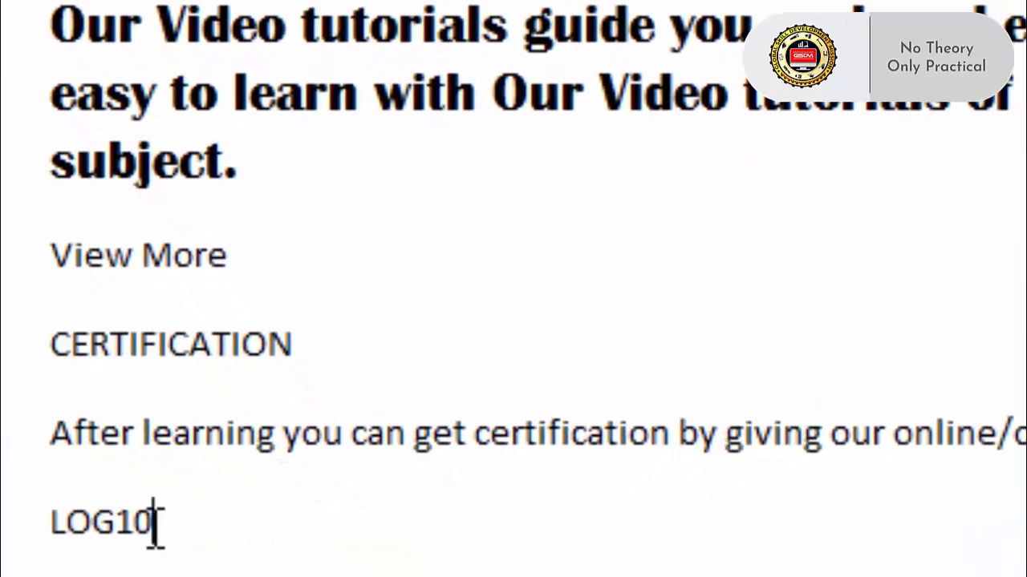
pyautogui.doubleClick(141, 525)
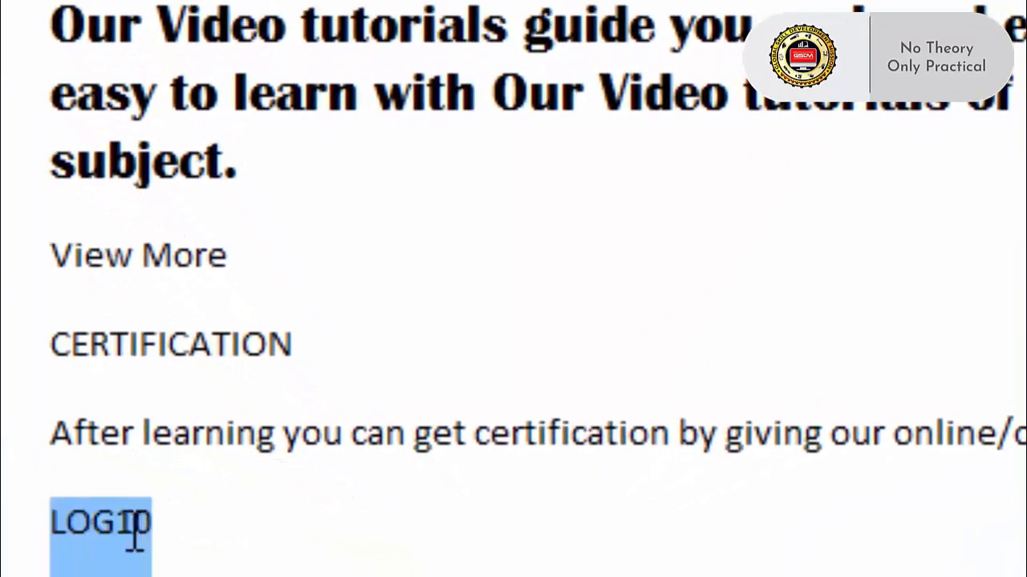
pyautogui.click(195, 531)
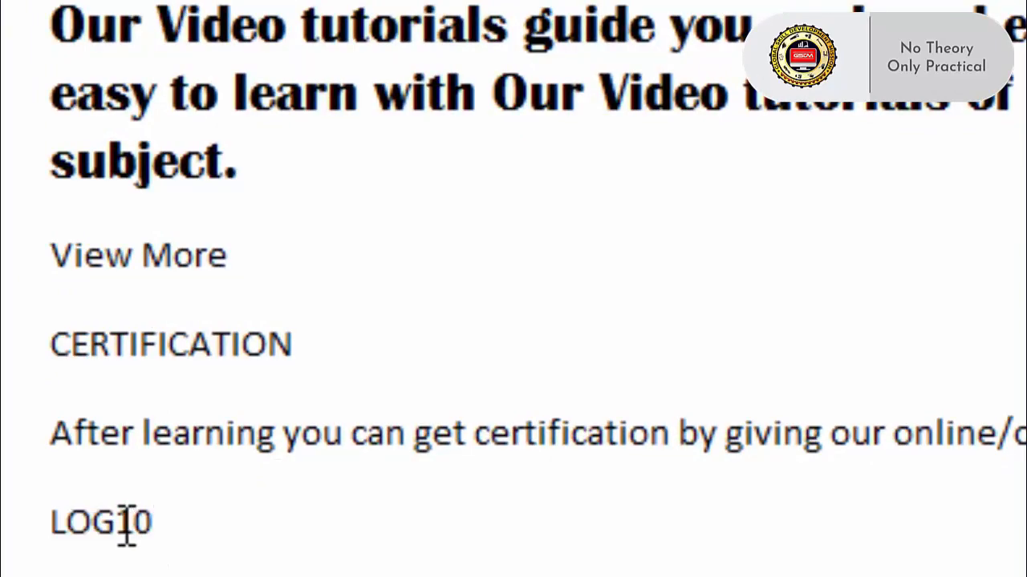
# - Format the 10 in LOG10 as subscript, and turn the subscript off again
pyautogui.moveTo(126, 525); pyautogui.dragTo(161, 513)
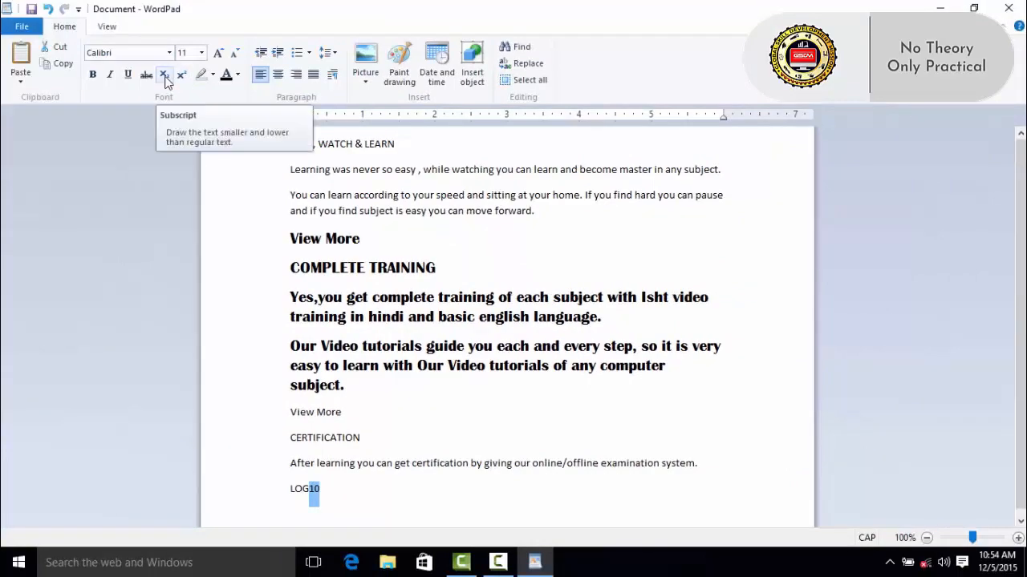
pyautogui.click(165, 76)
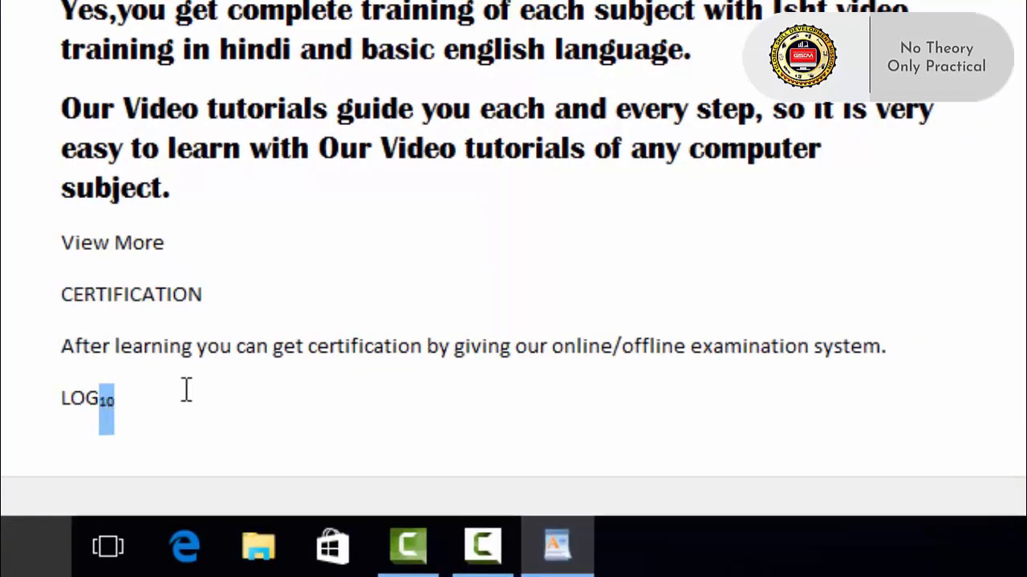
pyautogui.click(140, 398)
pyautogui.moveTo(99, 401); pyautogui.dragTo(115, 401)
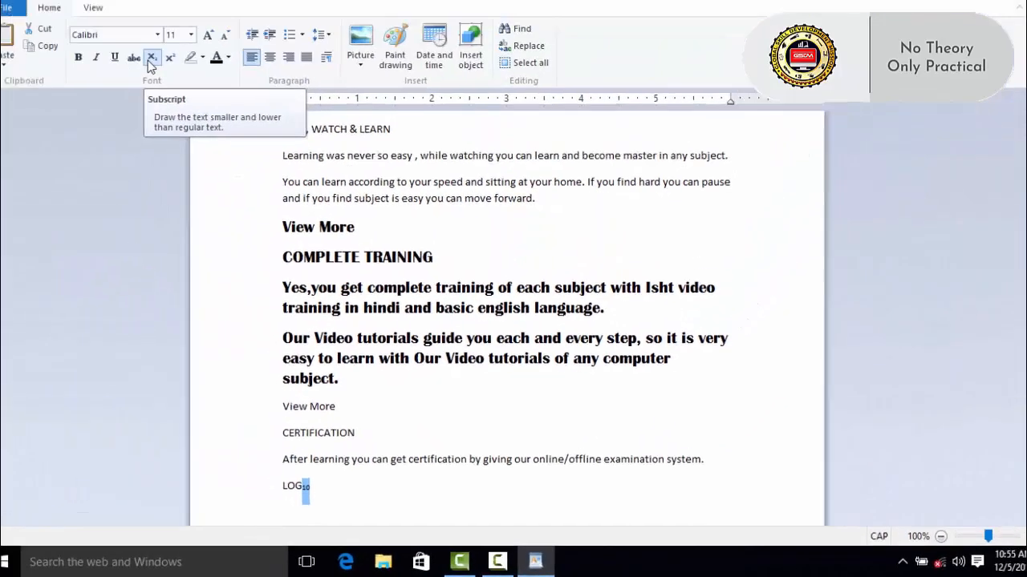
pyautogui.click(163, 78)
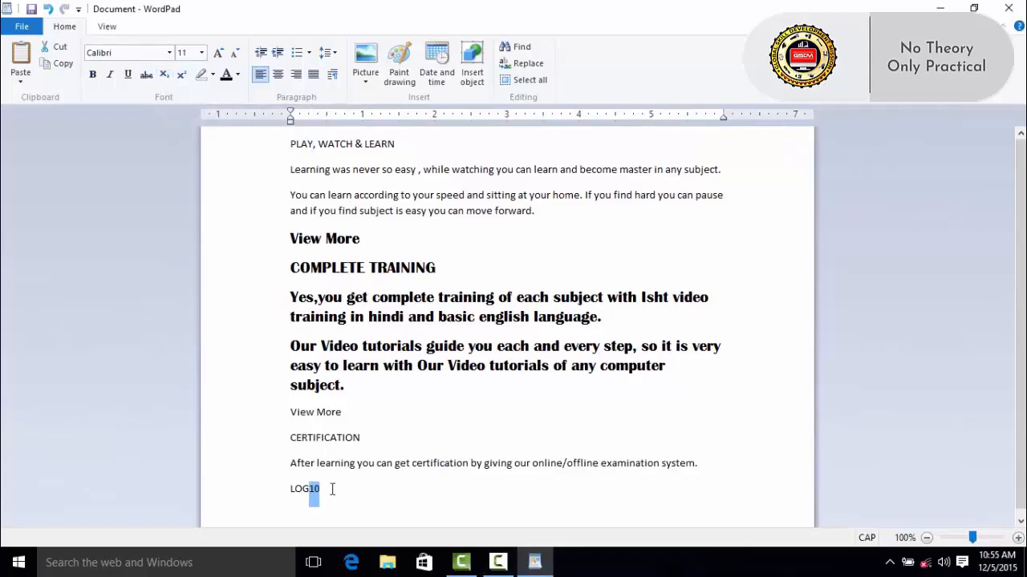
# - Add the number 28 on a new line below LOG10
pyautogui.click(358, 491)
pyautogui.press('Return')
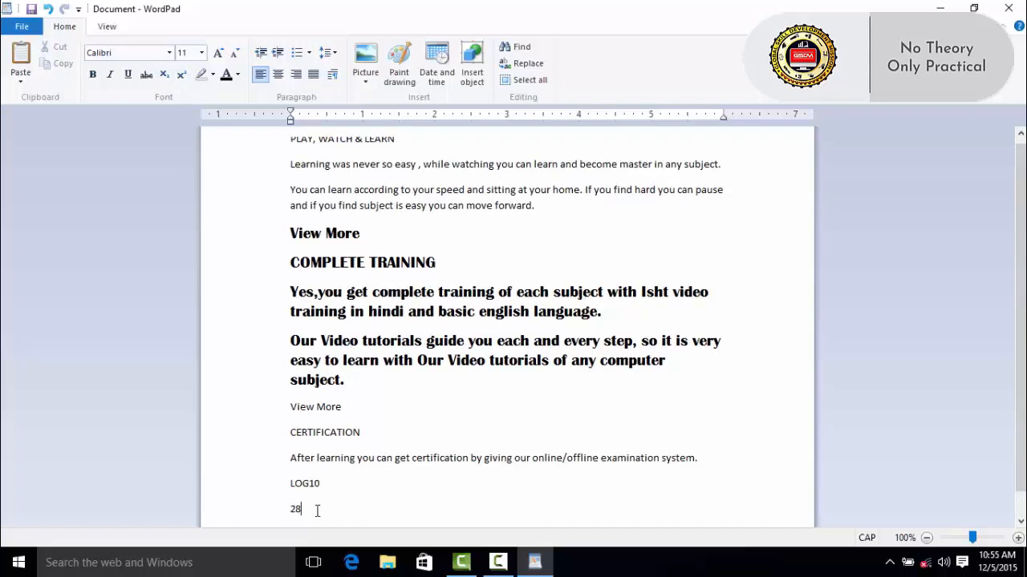
# - Format the 8 in 28 as superscript, and turn the superscript off again
pyautogui.moveTo(297, 508); pyautogui.dragTo(302, 509)
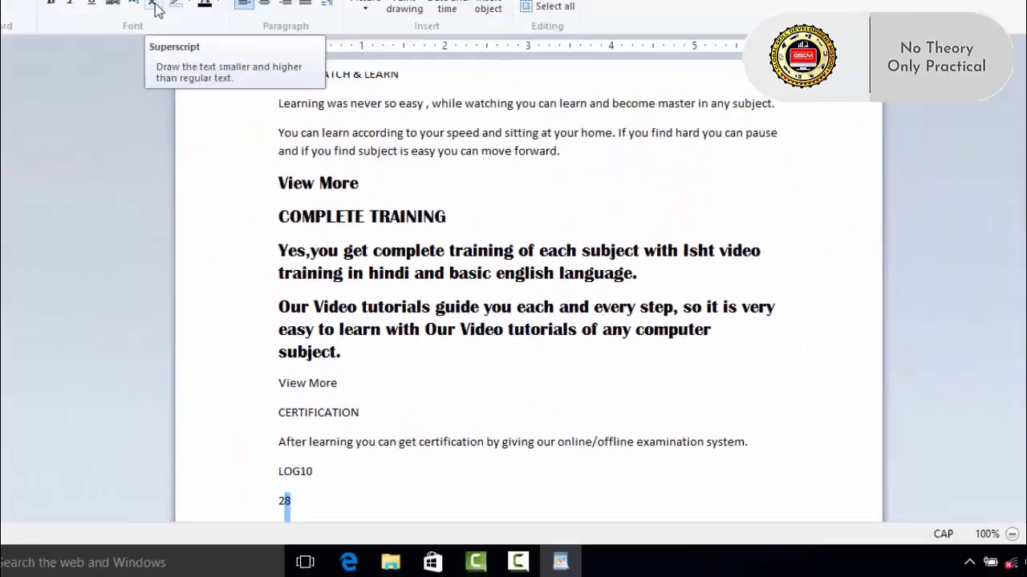
pyautogui.click(181, 74)
pyautogui.scroll(-1, 317, 440)
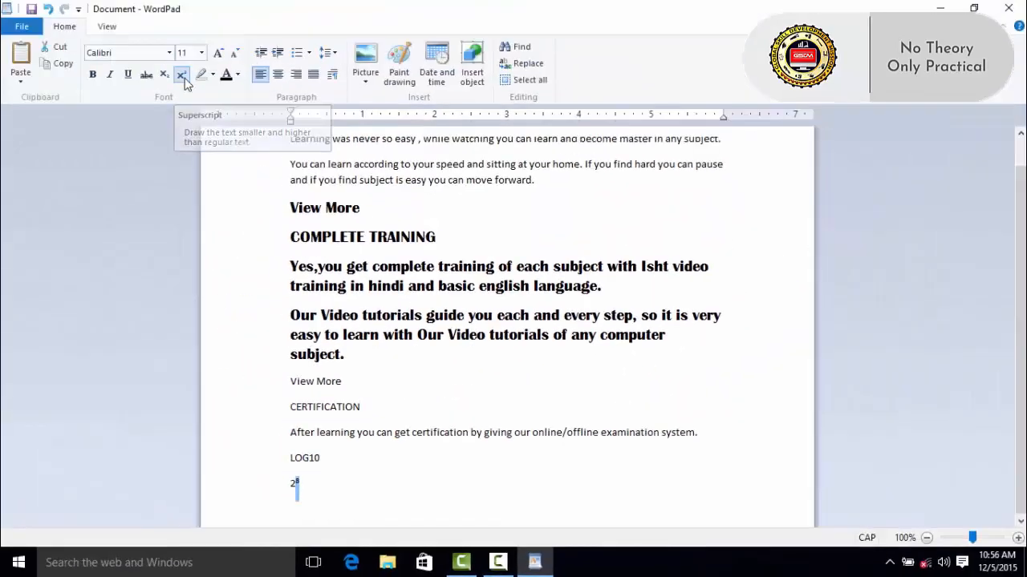
pyautogui.click(184, 78)
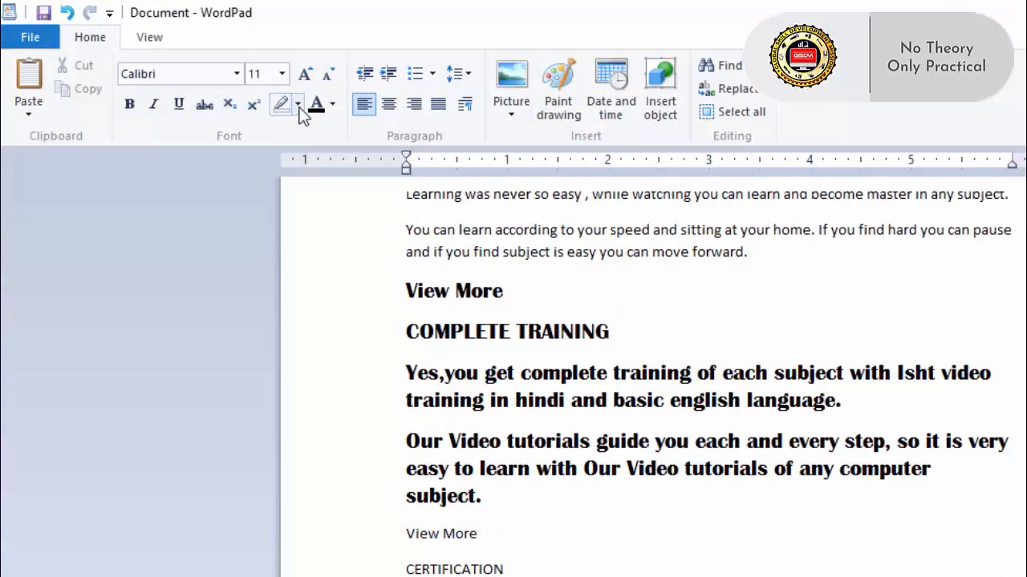
# - Highlight the text from PLAY, WATCH & LEARN through the "You can learn according to your speed" paragraph in yellow
pyautogui.scroll(1, 298, 116)
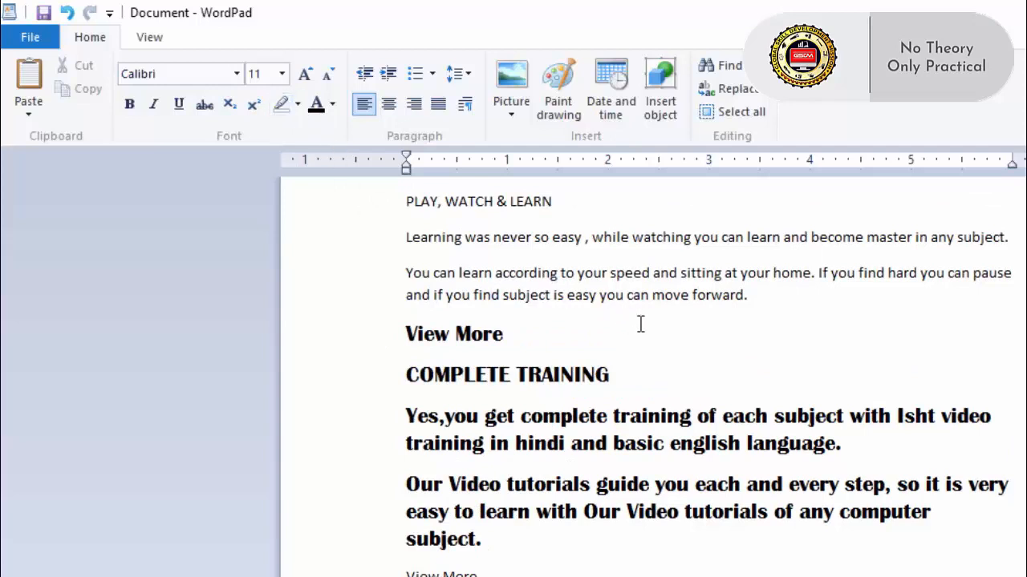
pyautogui.moveTo(749, 295); pyautogui.dragTo(391, 210)
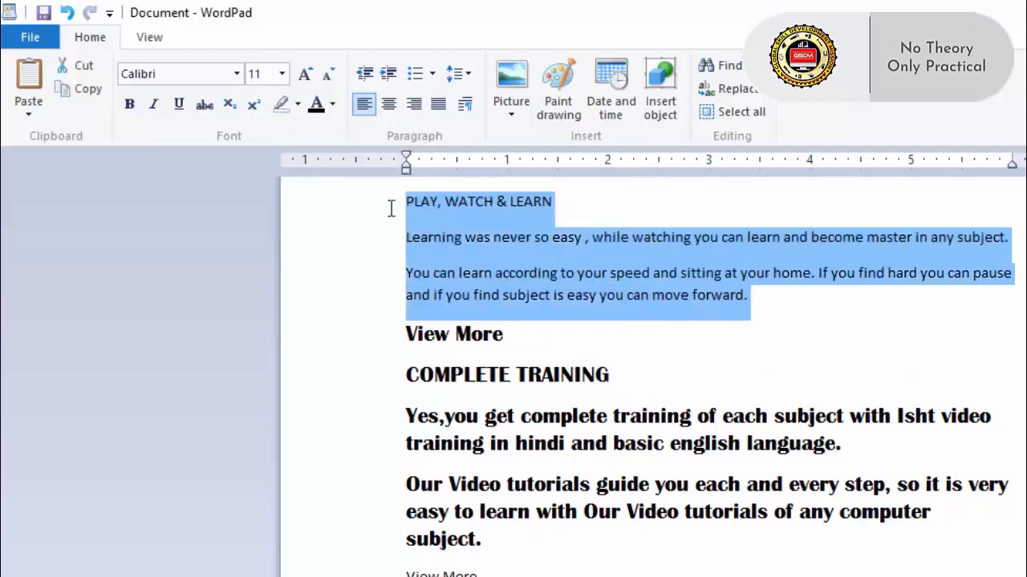
pyautogui.click(297, 104)
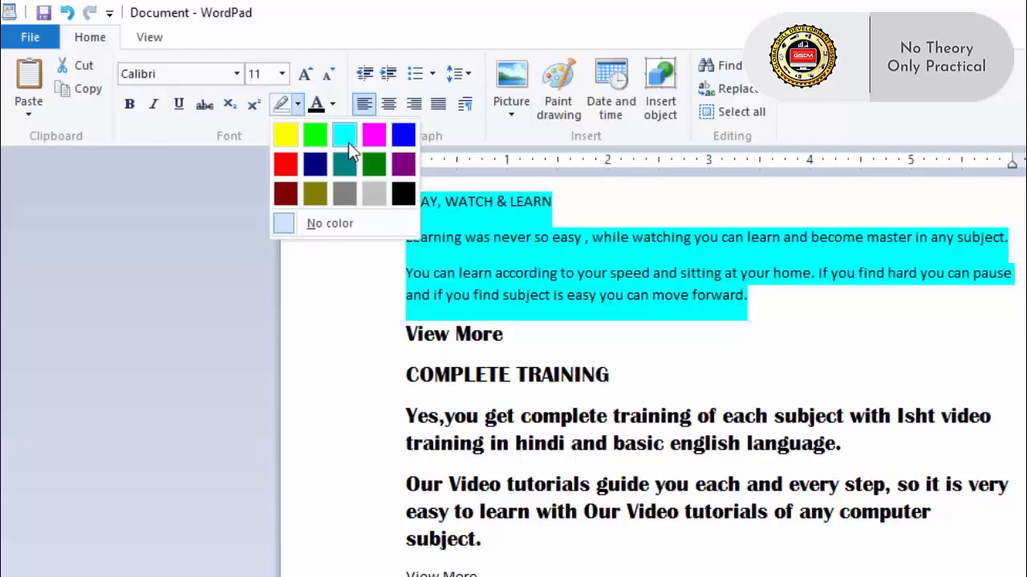
pyautogui.click(287, 131)
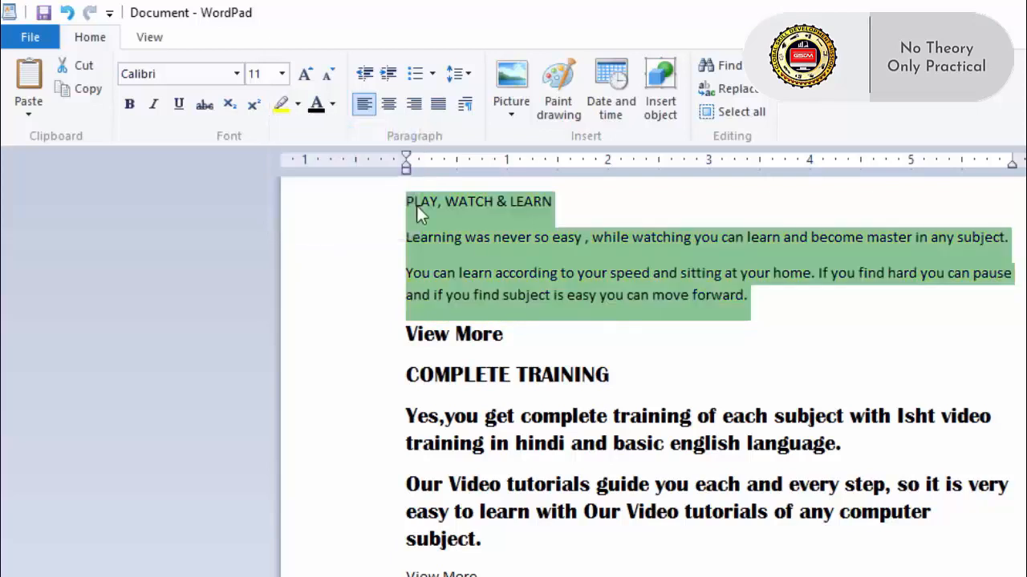
pyautogui.click(442, 226)
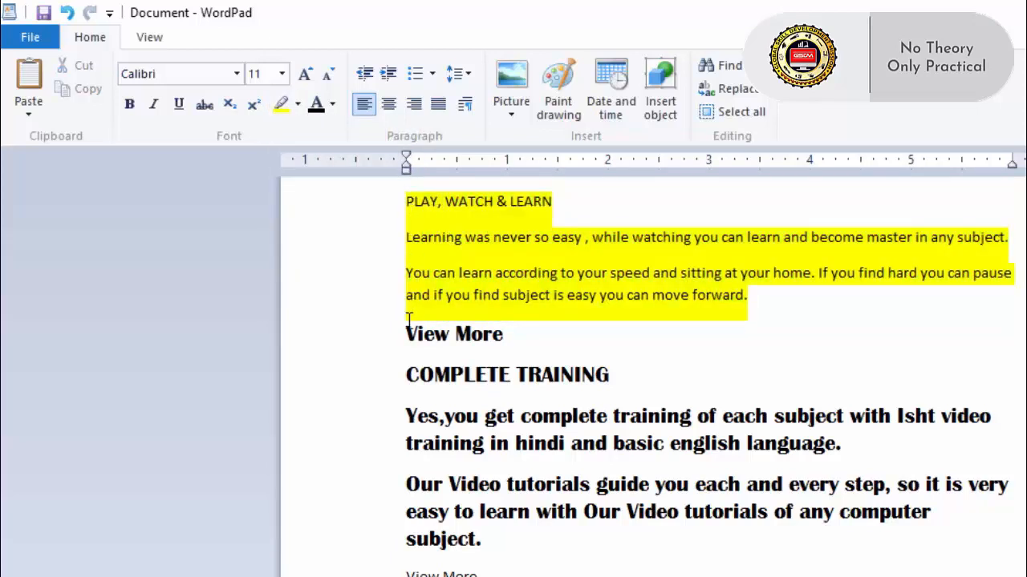
# - Color the text from the bold View More line through the "Yes,you get complete training" paragraph purple
pyautogui.click(394, 344)
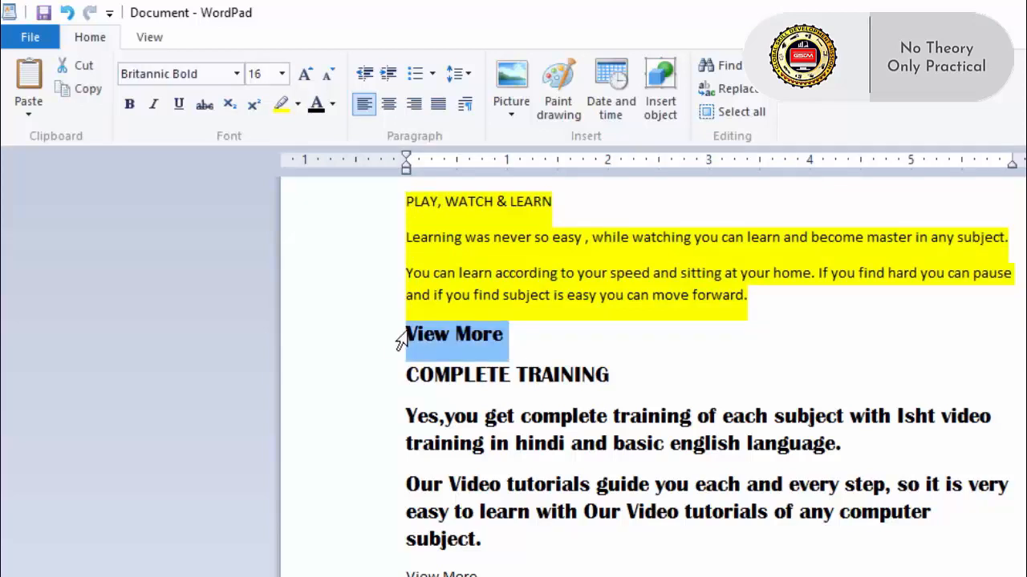
pyautogui.keyDown('shift'); pyautogui.click(409, 373); pyautogui.keyUp('shift')
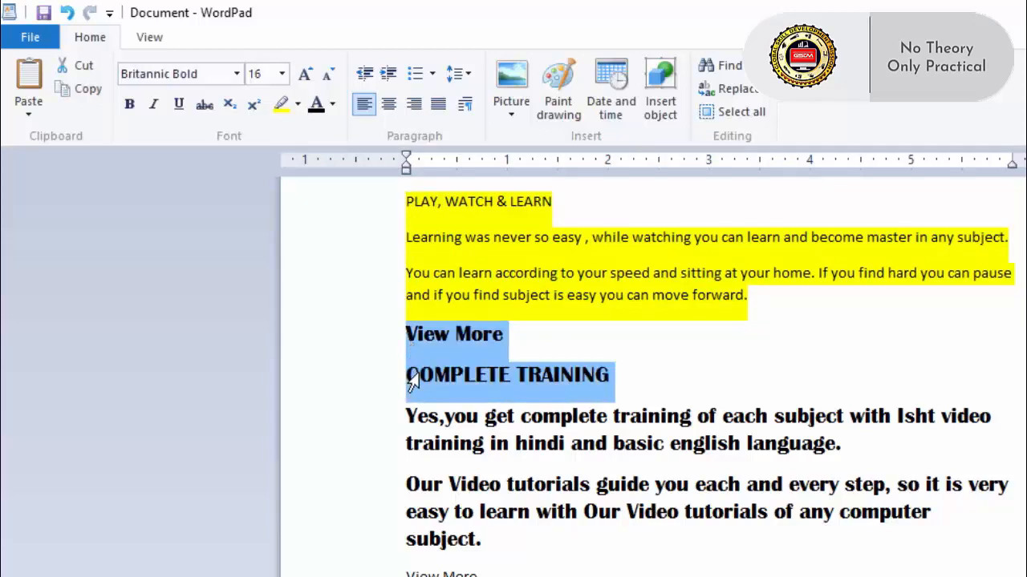
pyautogui.keyDown('shift'); pyautogui.click(431, 454); pyautogui.keyUp('shift')
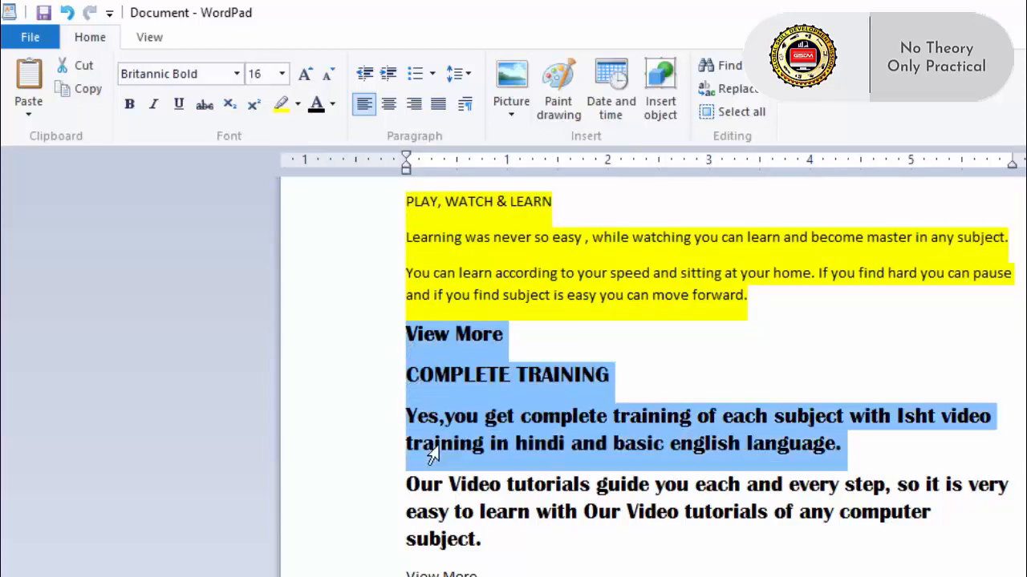
pyautogui.click(336, 108)
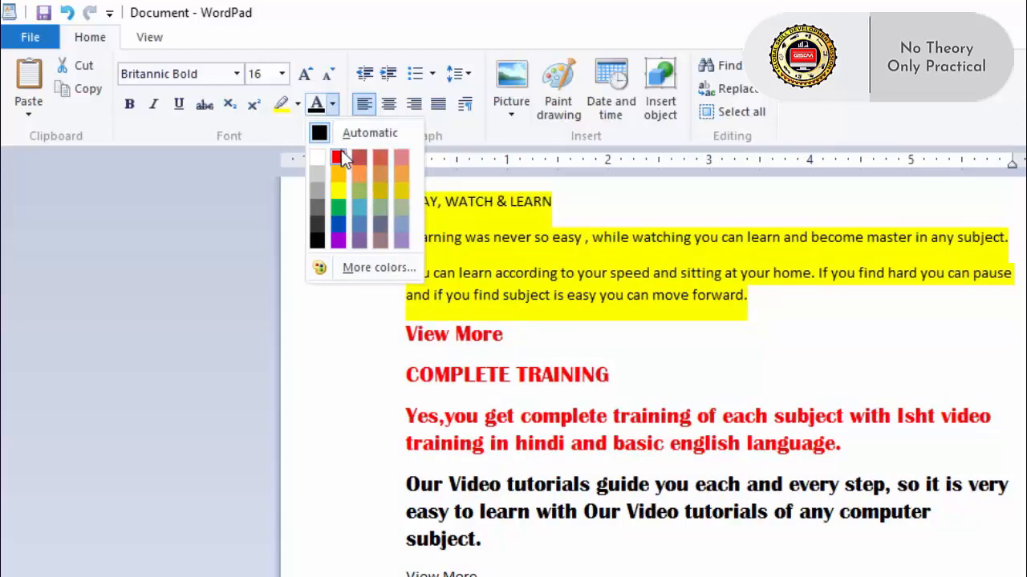
pyautogui.click(340, 240)
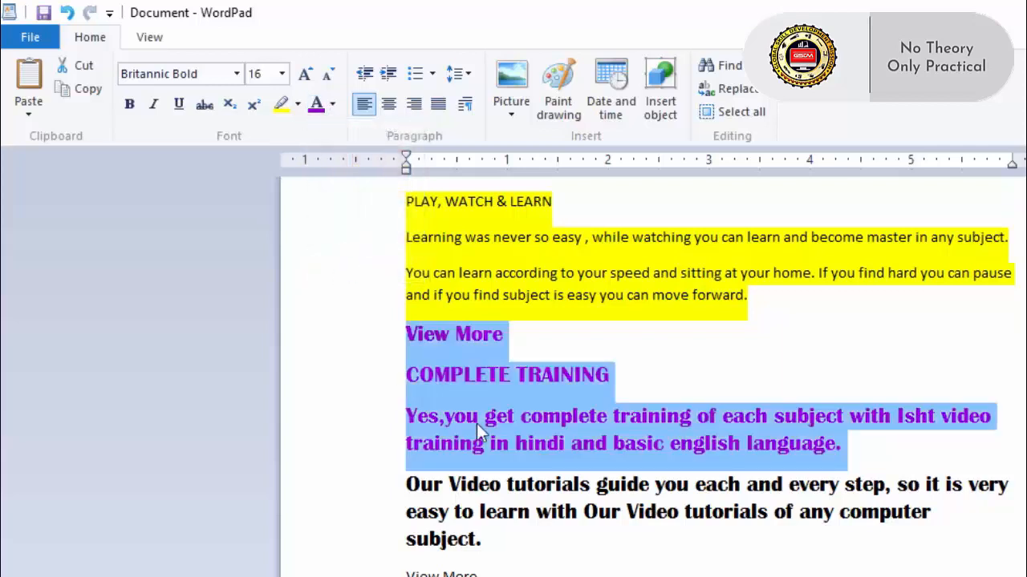
pyautogui.click(535, 444)
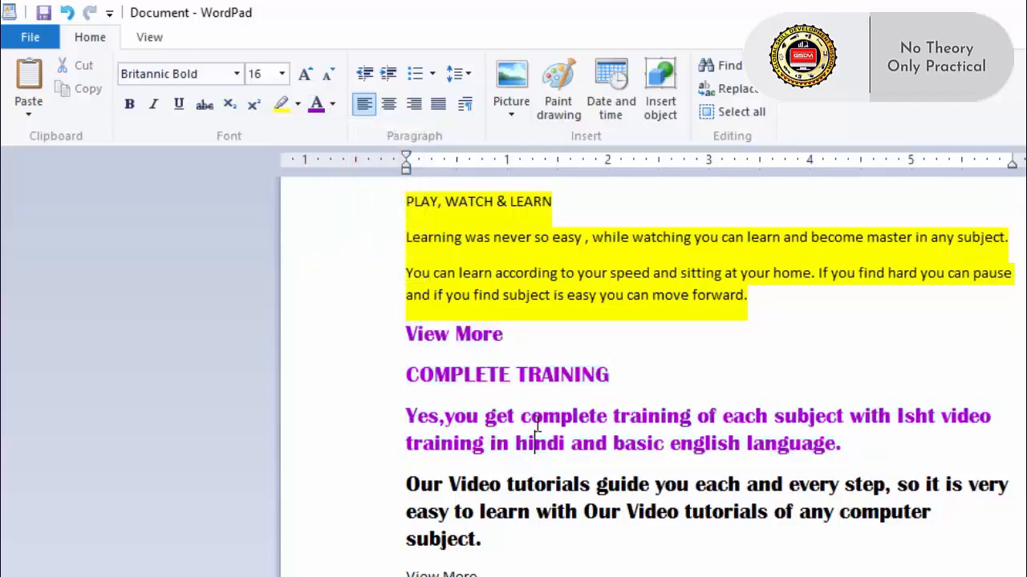
# - Reset the font color of the purple text, from View More through the "Yes,you get complete training" paragraph, to Automatic
pyautogui.moveTo(394, 341); pyautogui.dragTo(788, 441)
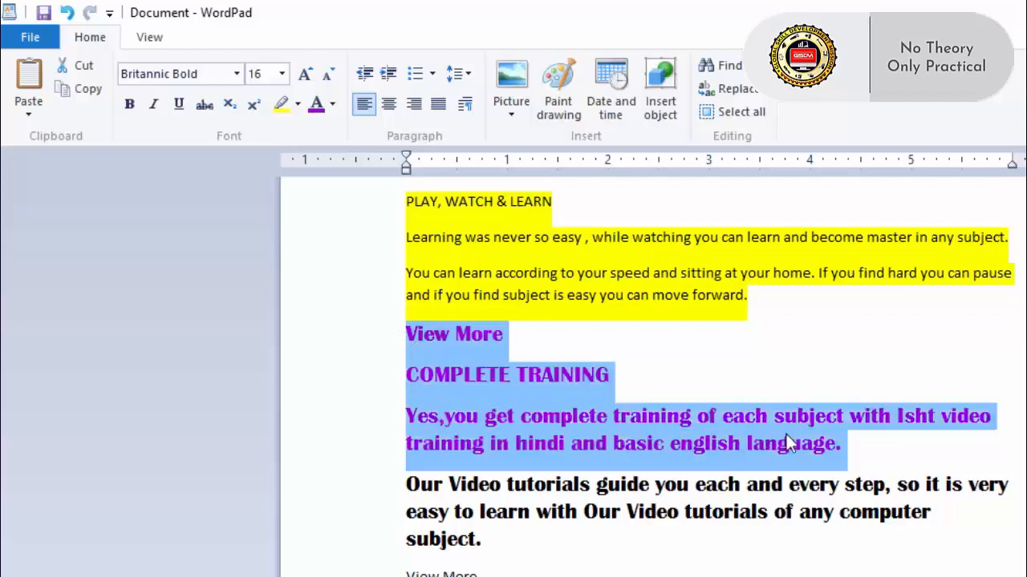
pyautogui.click(334, 104)
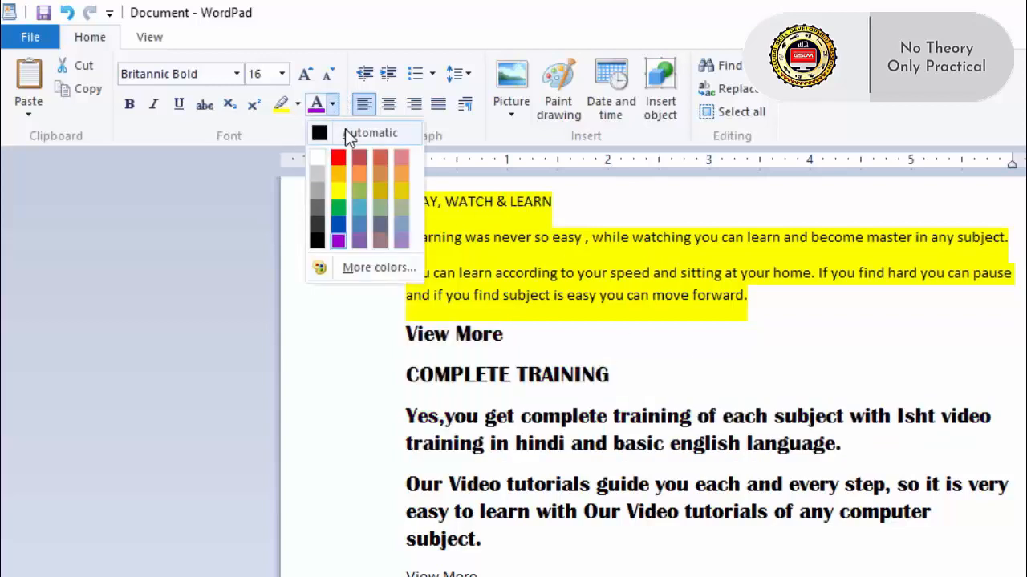
pyautogui.click(345, 130)
# - Remove the yellow highlight from the PLAY, WATCH & LEARN heading and the two paragraphs below it
pyautogui.moveTo(778, 290); pyautogui.dragTo(423, 193)
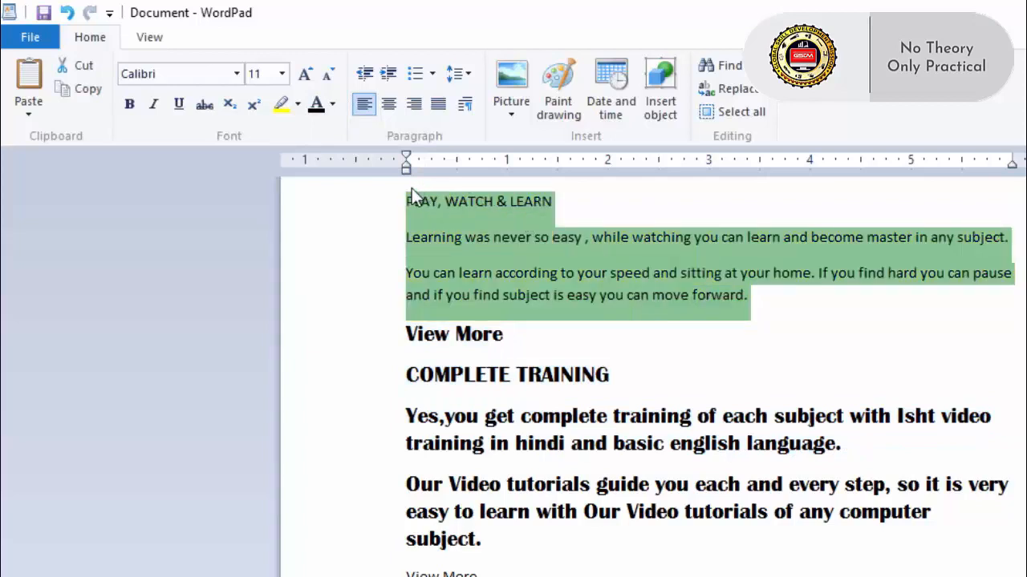
pyautogui.click(297, 104)
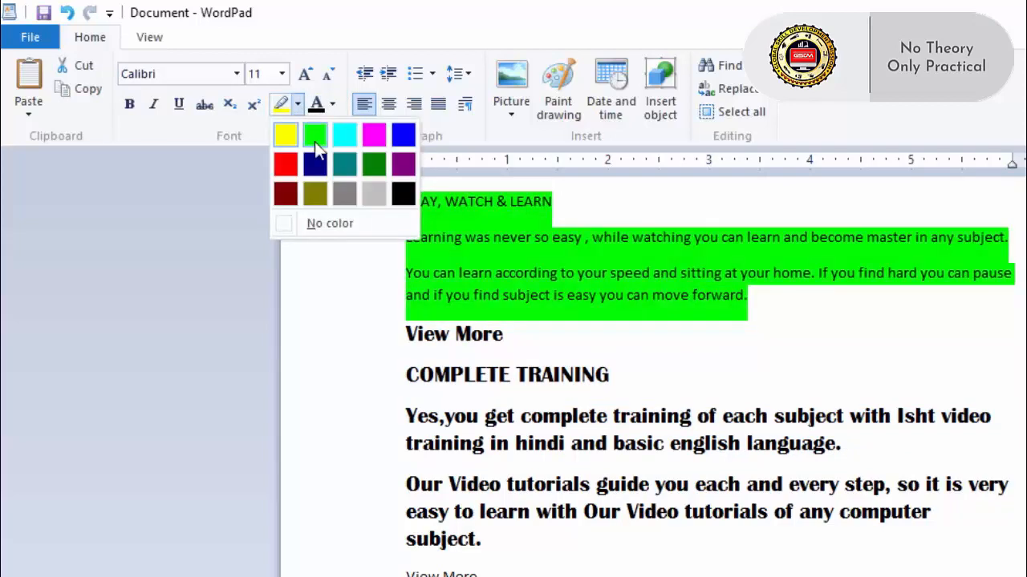
pyautogui.click(318, 226)
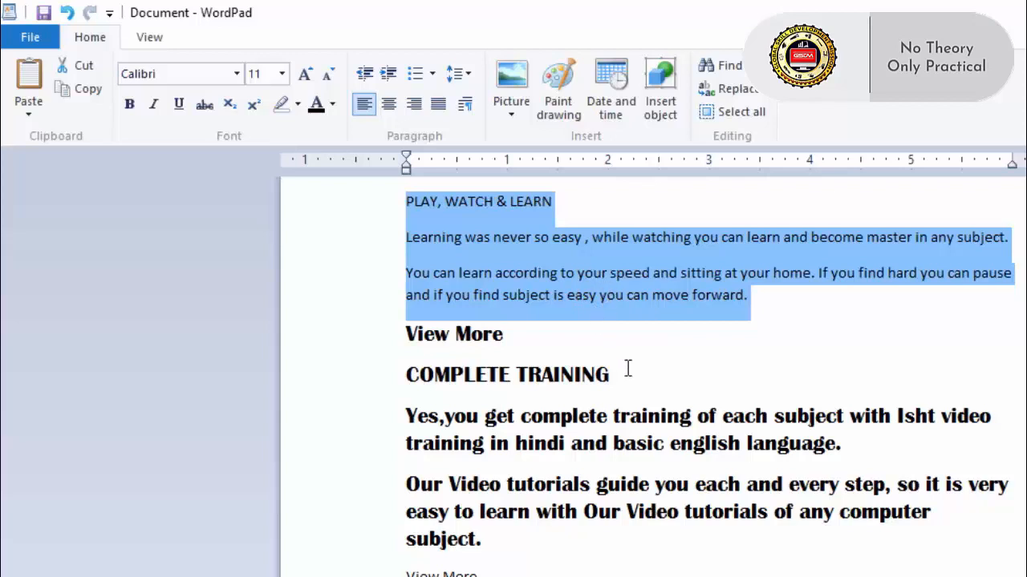
pyautogui.click(904, 512)
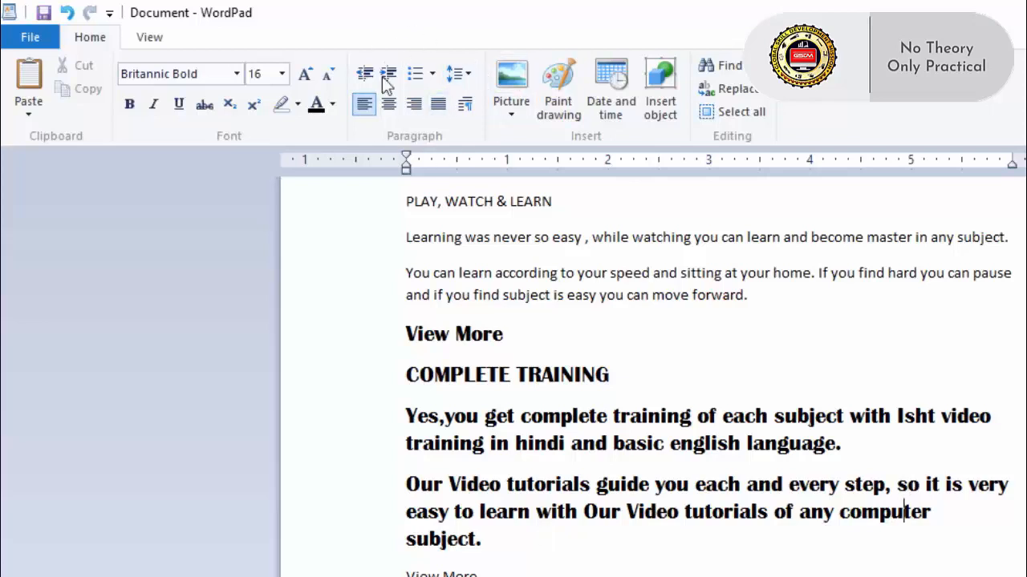
# - Increase the indent of the COMPLETE TRAINING heading and its two paragraphs by six levels, to 3 inches
pyautogui.moveTo(486, 542); pyautogui.dragTo(407, 389)
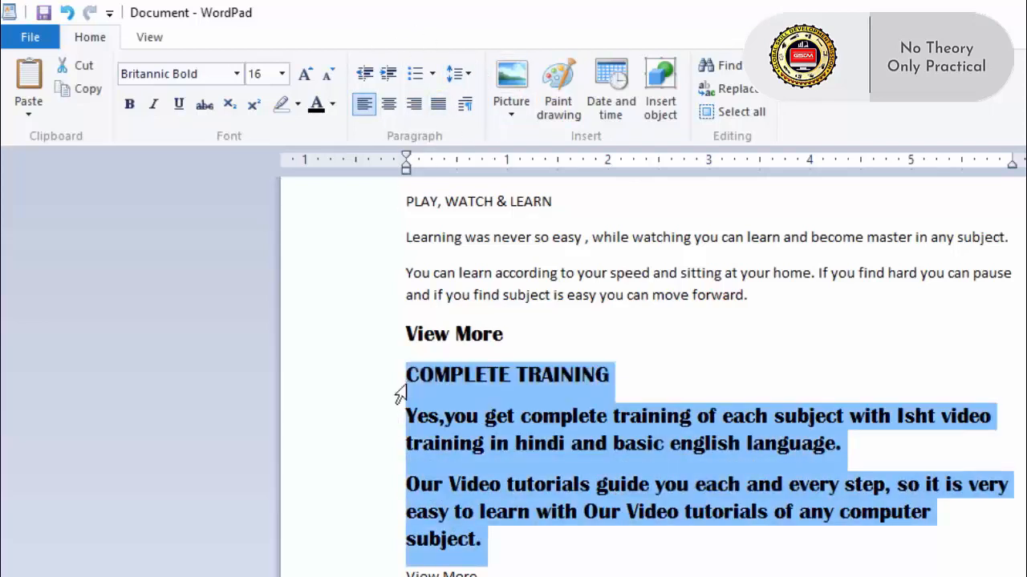
pyautogui.click(389, 71)
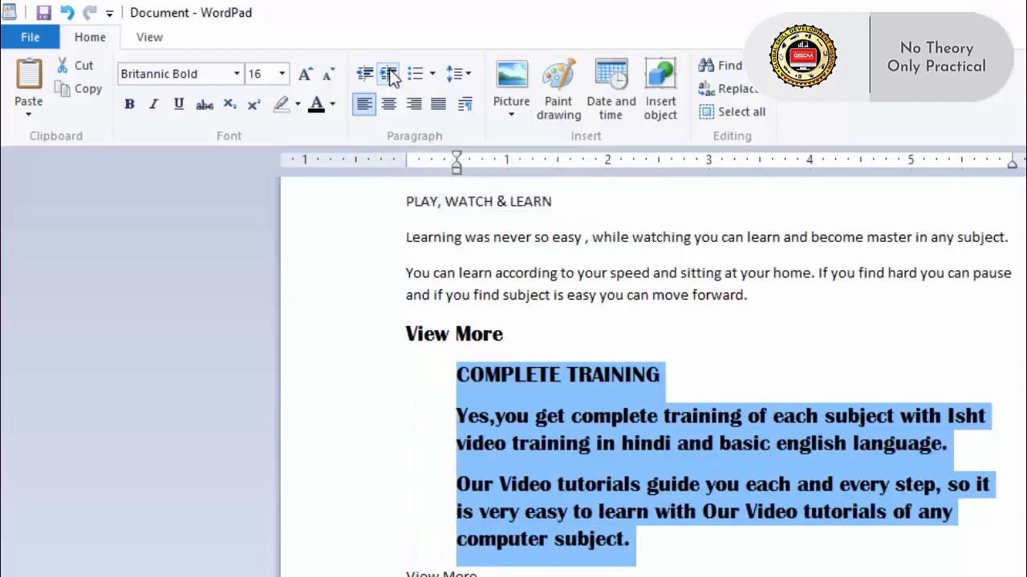
pyautogui.click(389, 71)
pyautogui.click(389, 72)
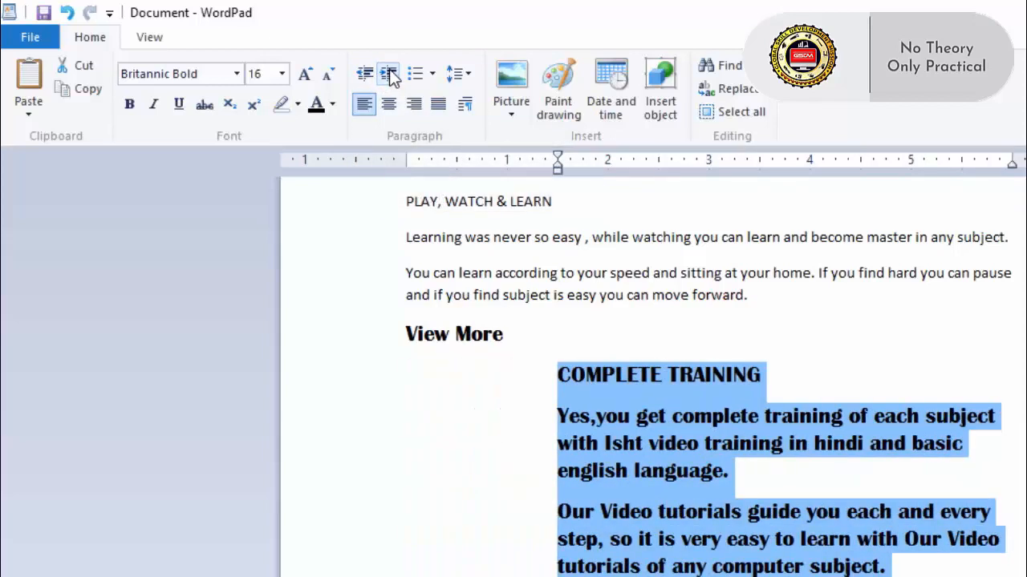
pyautogui.click(389, 72)
pyautogui.click(389, 72)
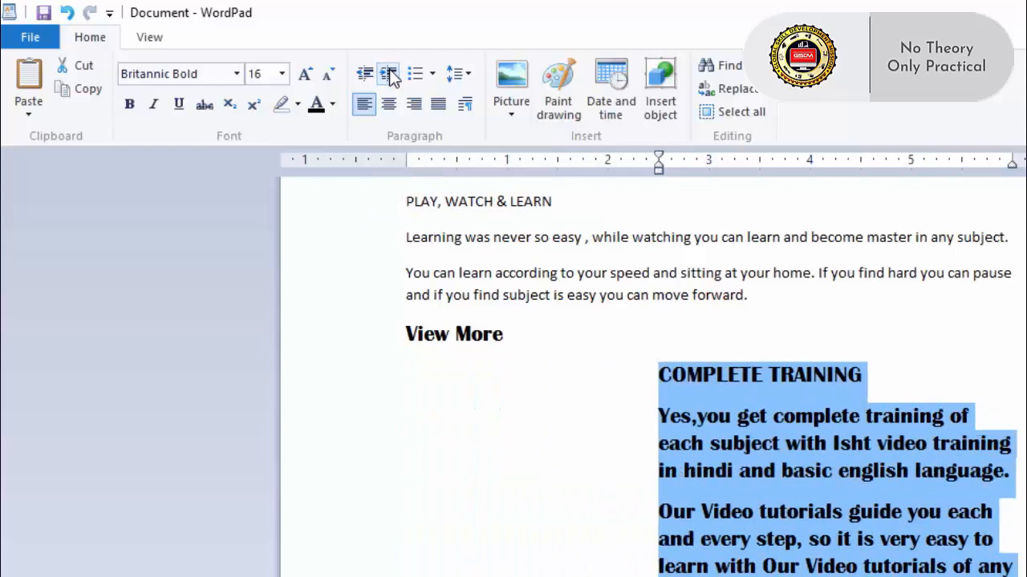
pyautogui.click(389, 73)
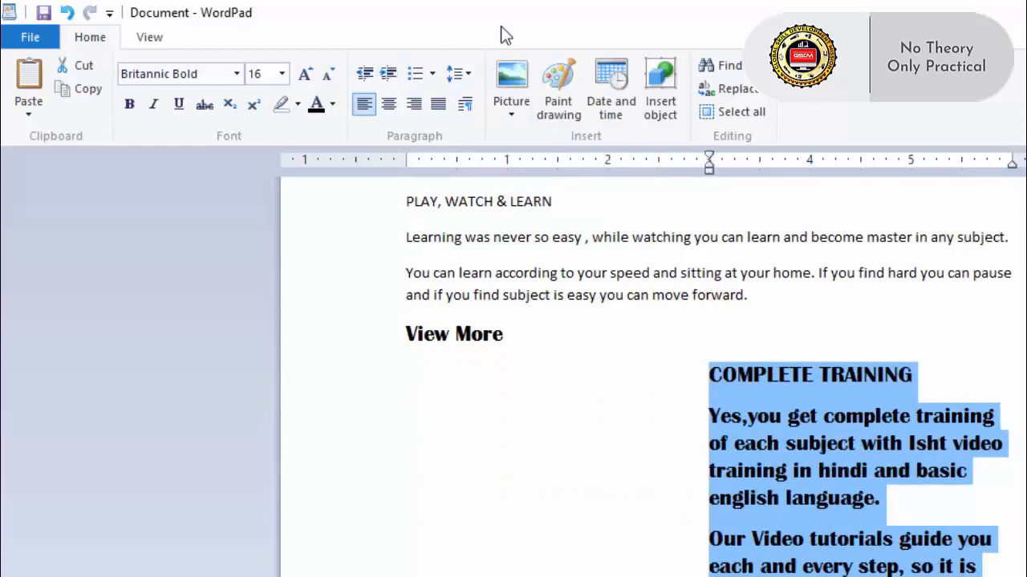
# - Decrease the indent of the COMPLETE TRAINING section by six levels, back to the page margin
pyautogui.click(365, 73)
pyautogui.click(365, 73)
pyautogui.click(365, 73)
pyautogui.click(367, 74)
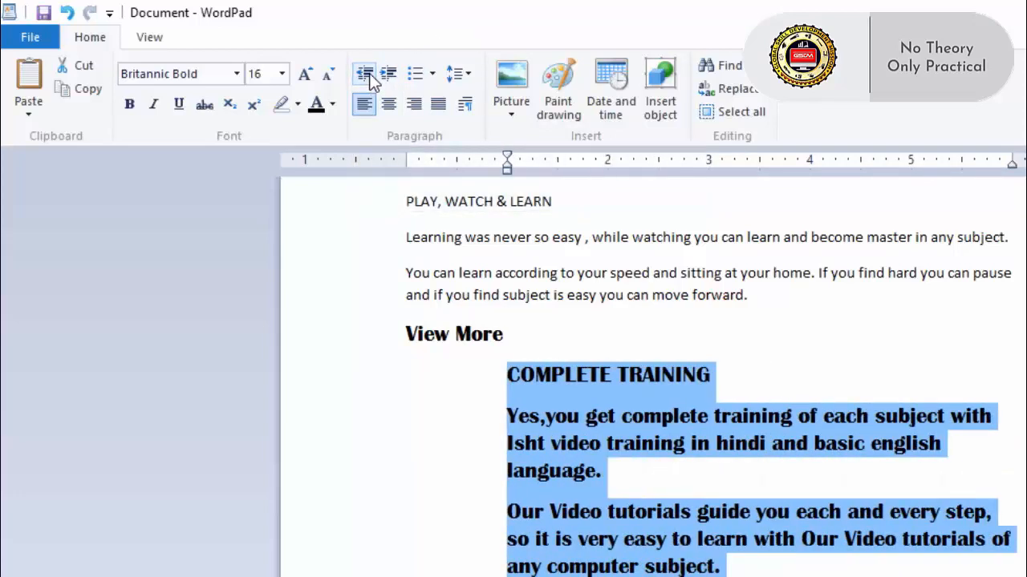
pyautogui.click(368, 74)
pyautogui.click(367, 73)
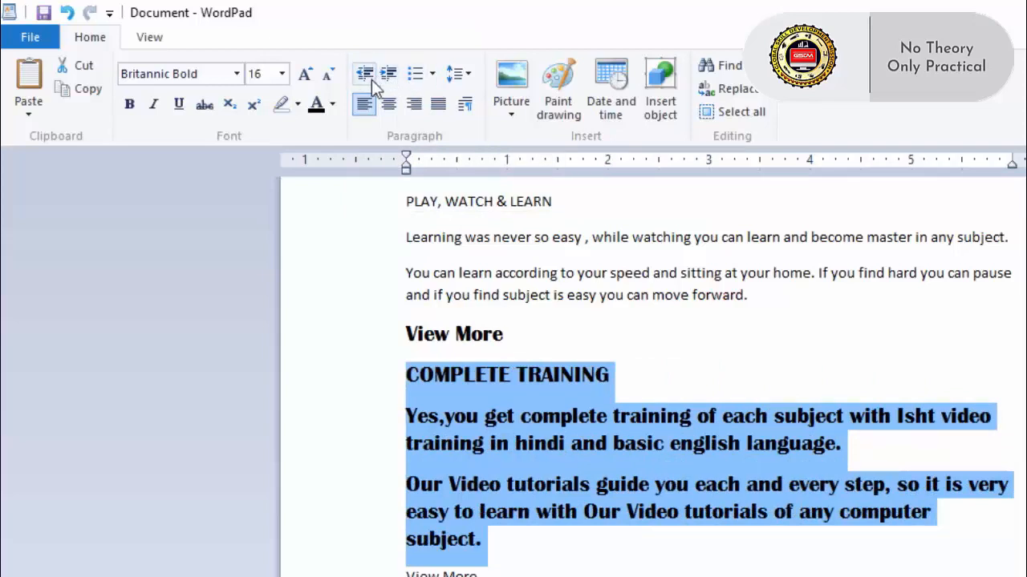
# - Format the COMPLETE TRAINING heading and its paragraphs as a bulleted list, and set the list style back to None
pyautogui.click(415, 73)
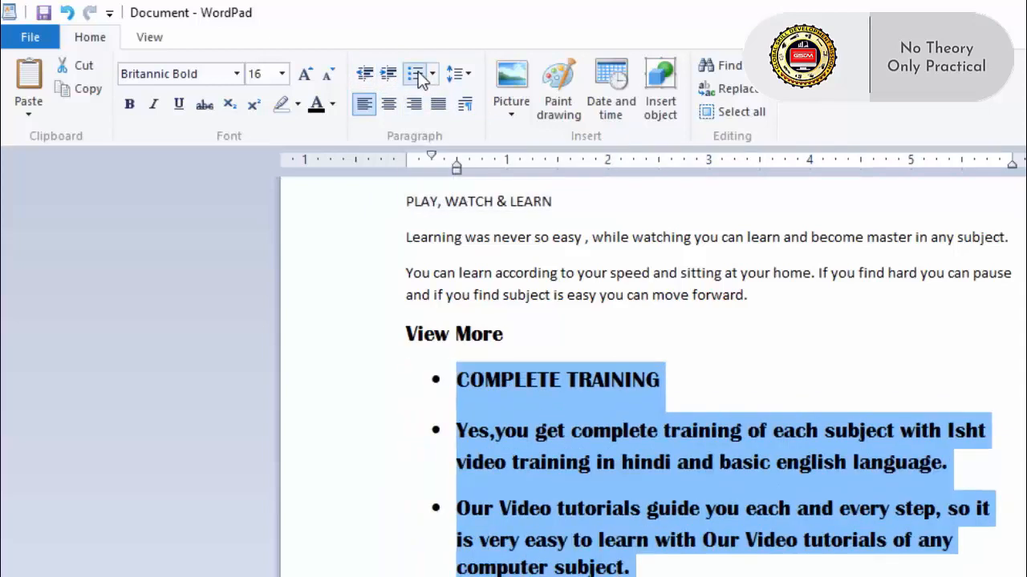
pyautogui.click(415, 73)
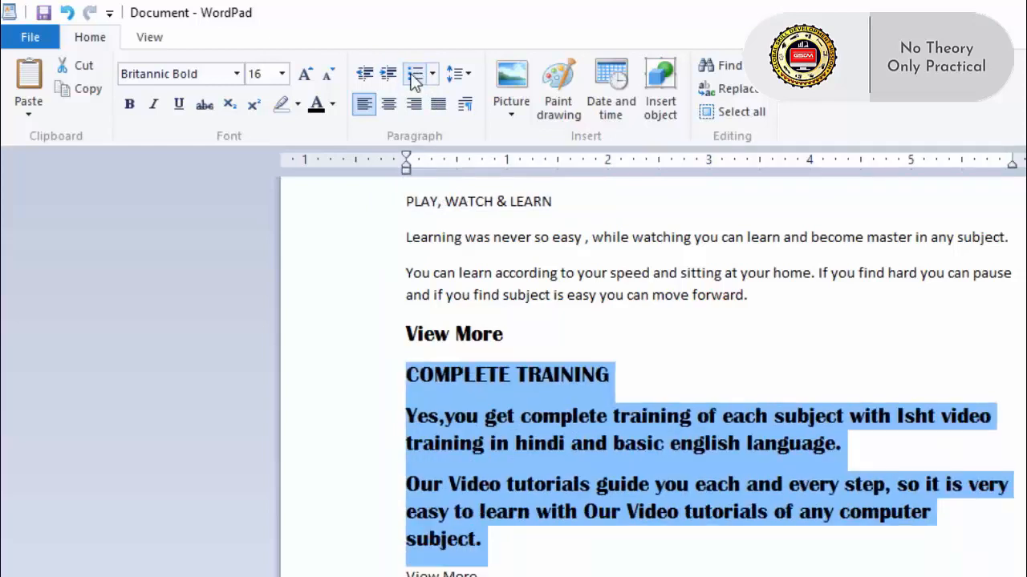
pyautogui.click(412, 75)
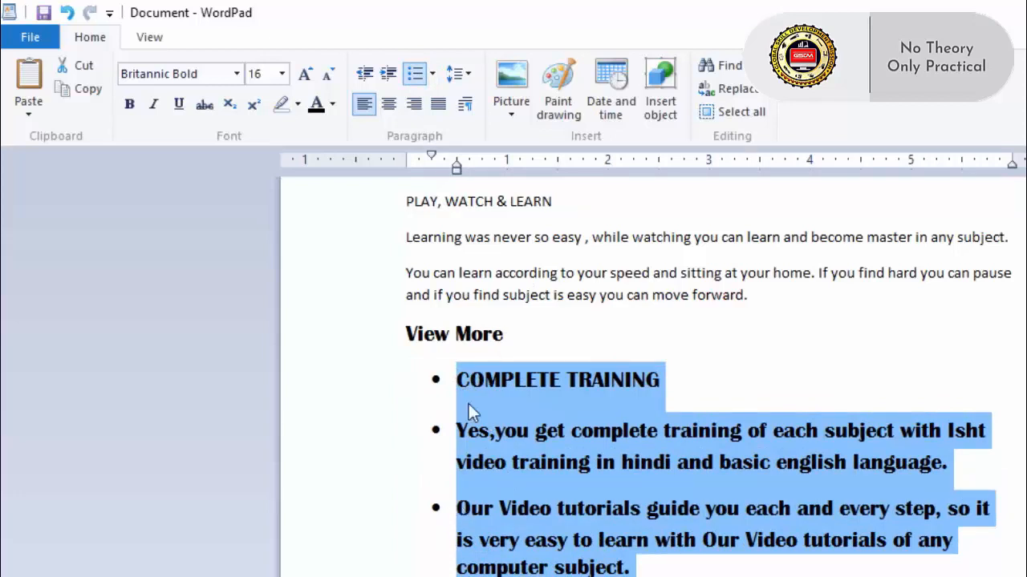
pyautogui.click(434, 73)
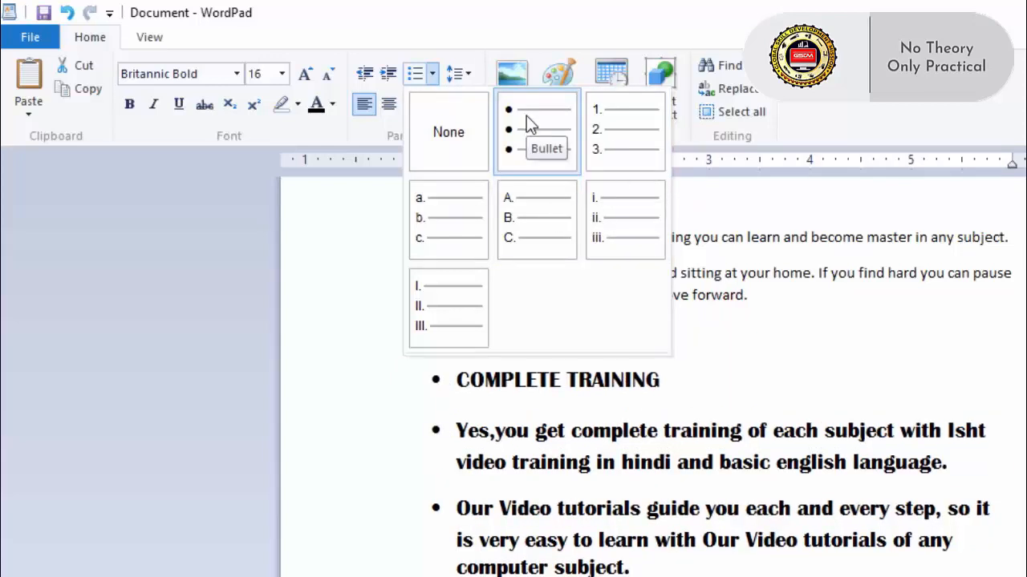
pyautogui.click(453, 132)
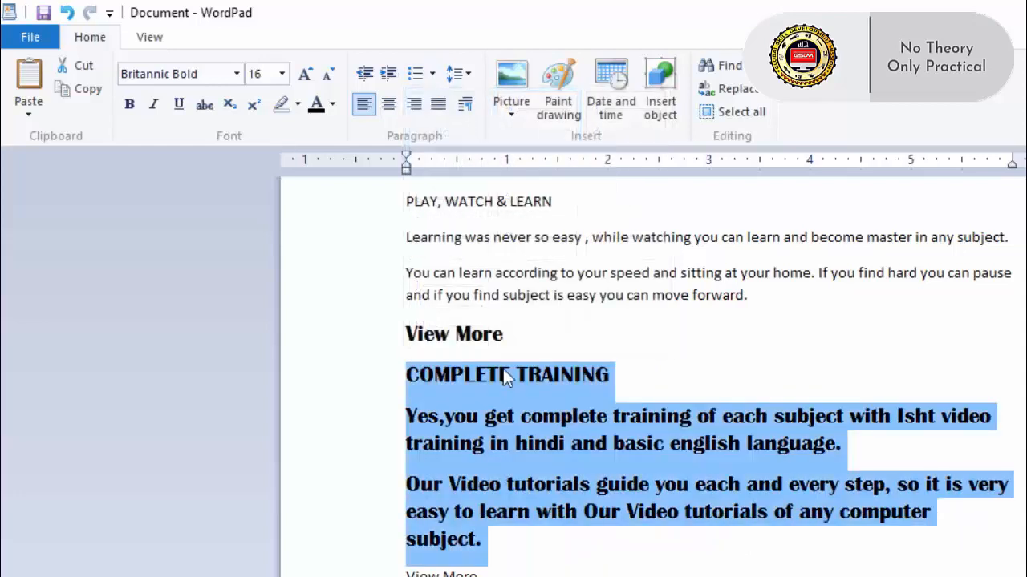
# - Set the line spacing of the COMPLETE TRAINING section to 2, and change it to 1.0
pyautogui.click(463, 76)
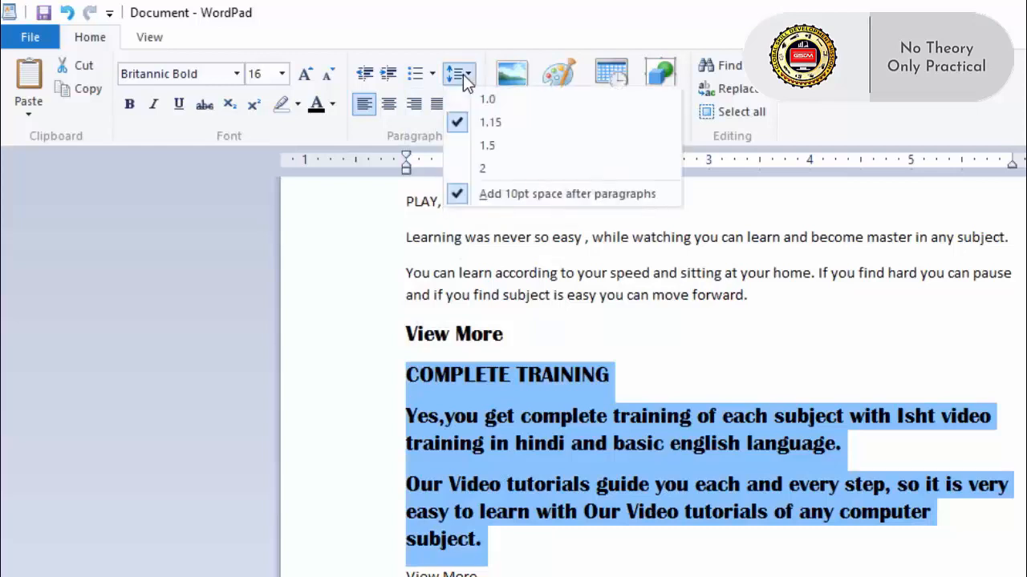
pyautogui.click(478, 171)
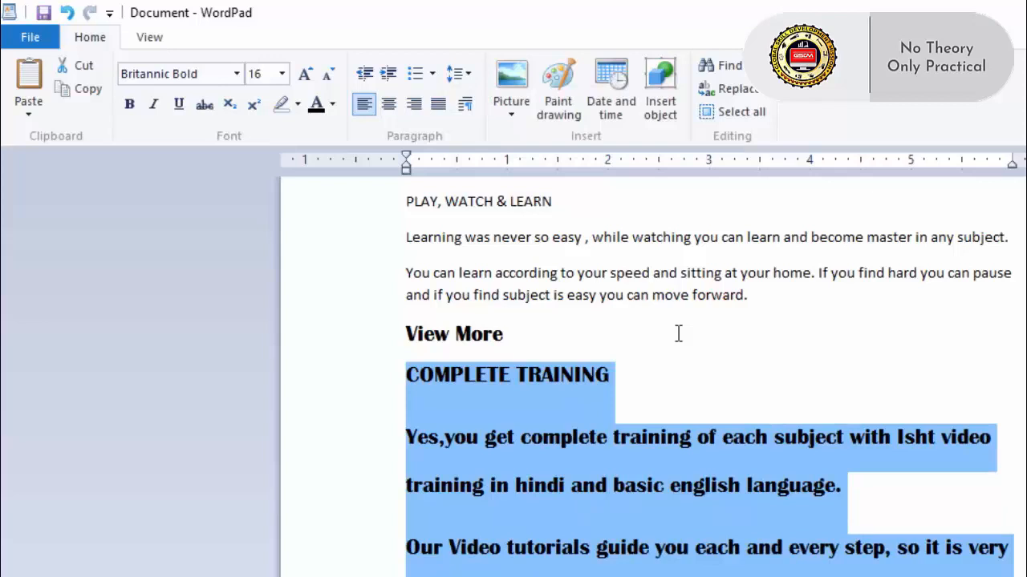
pyautogui.click(462, 82)
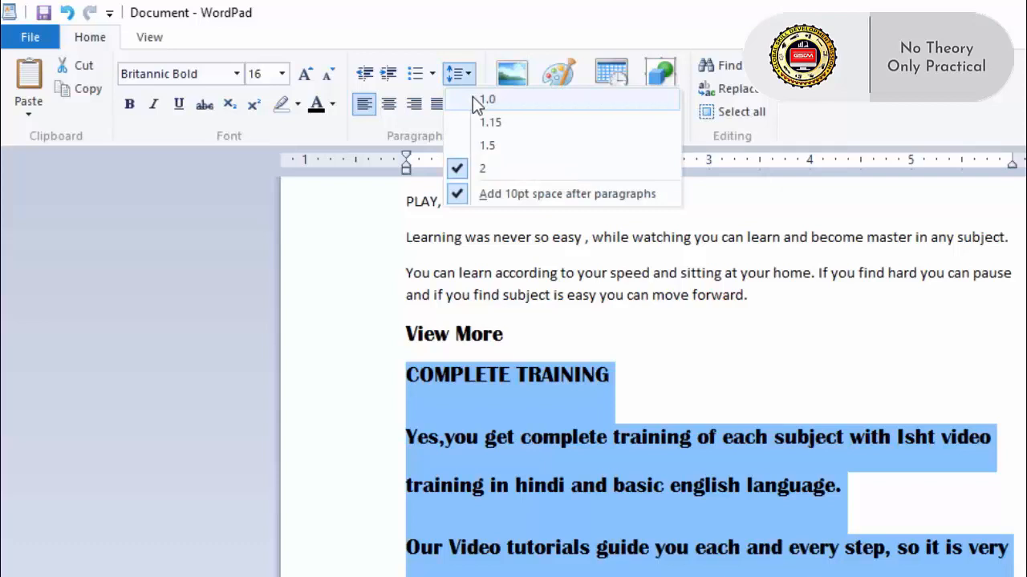
pyautogui.click(490, 122)
# - Set the COMPLETE TRAINING section's line spacing to 1.5 and center its text
pyautogui.click(470, 73)
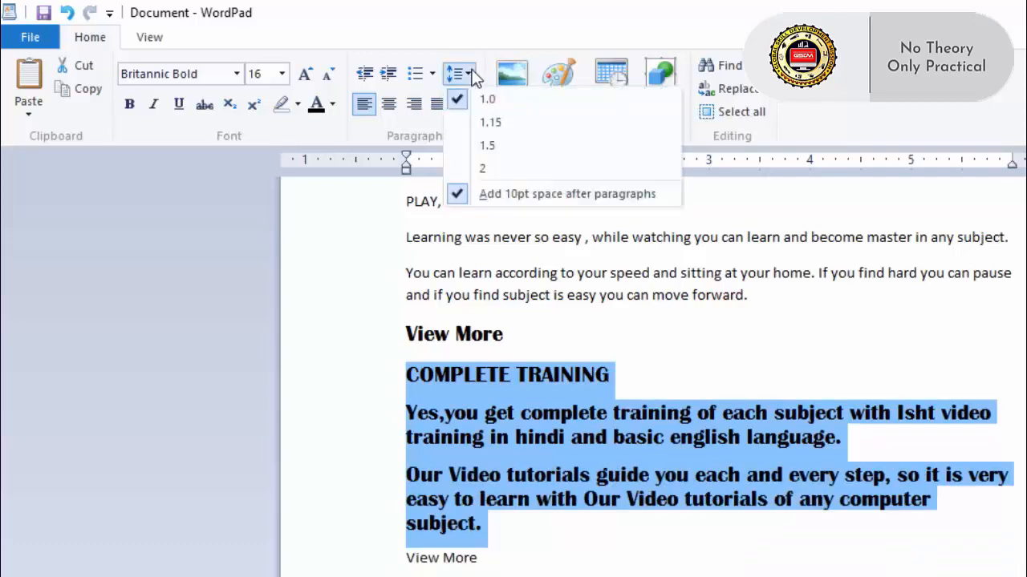
pyautogui.click(490, 147)
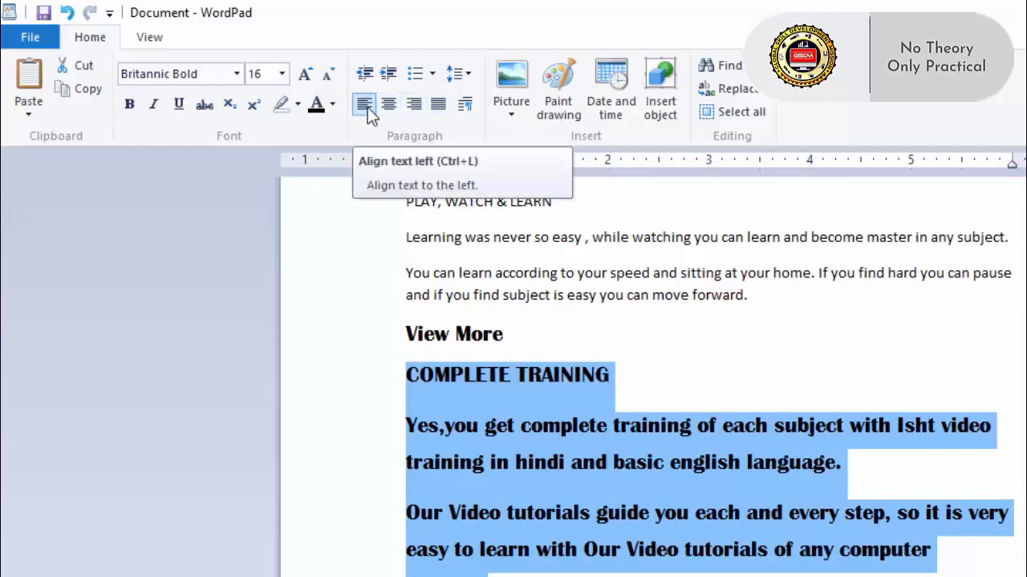
pyautogui.click(389, 105)
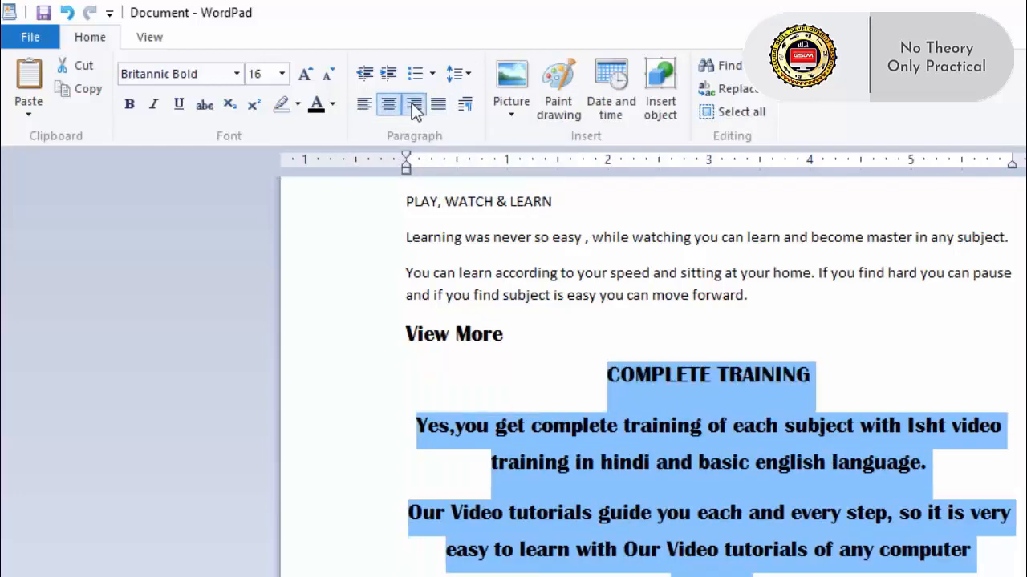
# - Align the COMPLETE TRAINING section to the right, back to center, and to the left
pyautogui.click(413, 105)
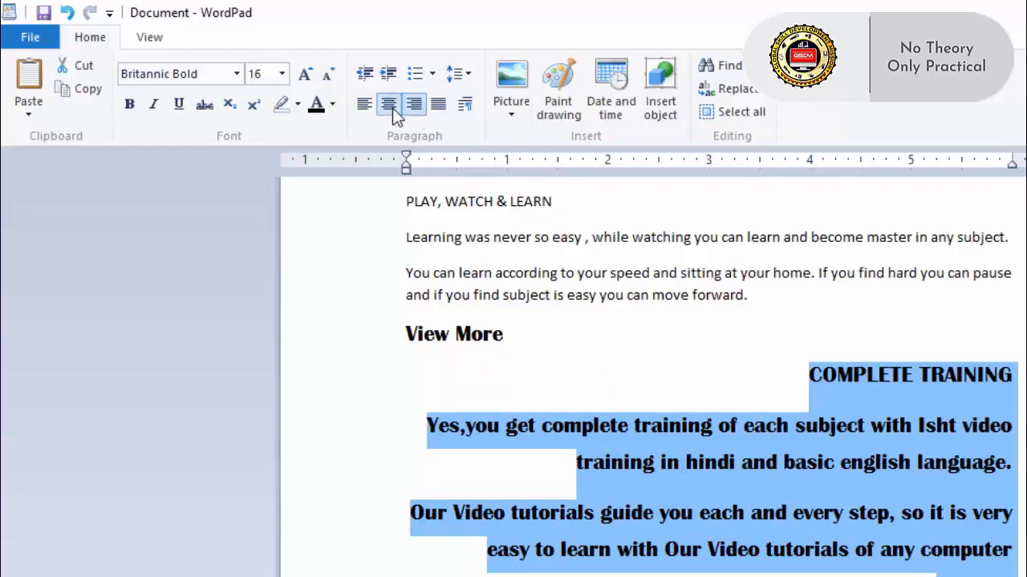
pyautogui.click(389, 106)
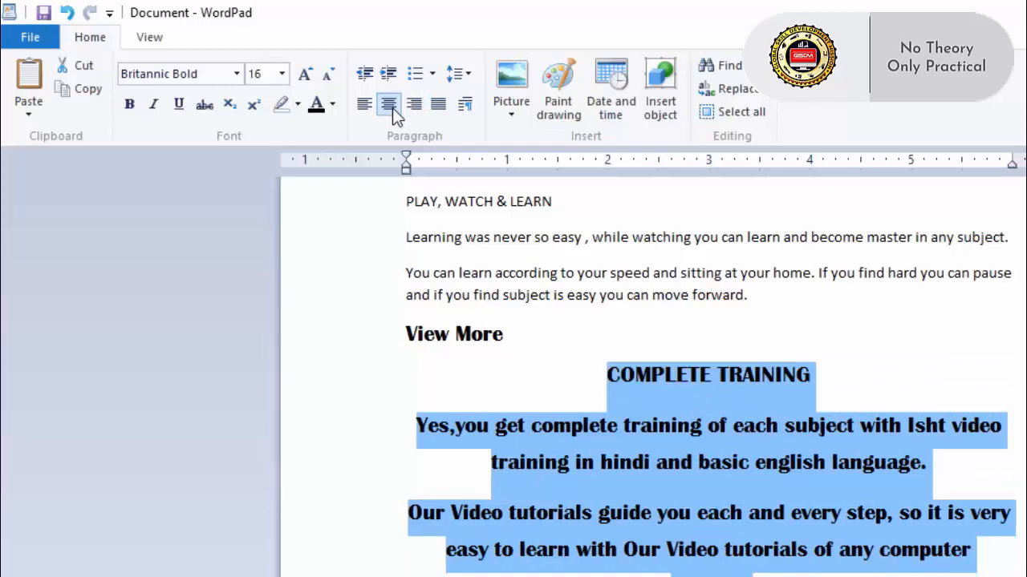
pyautogui.click(368, 106)
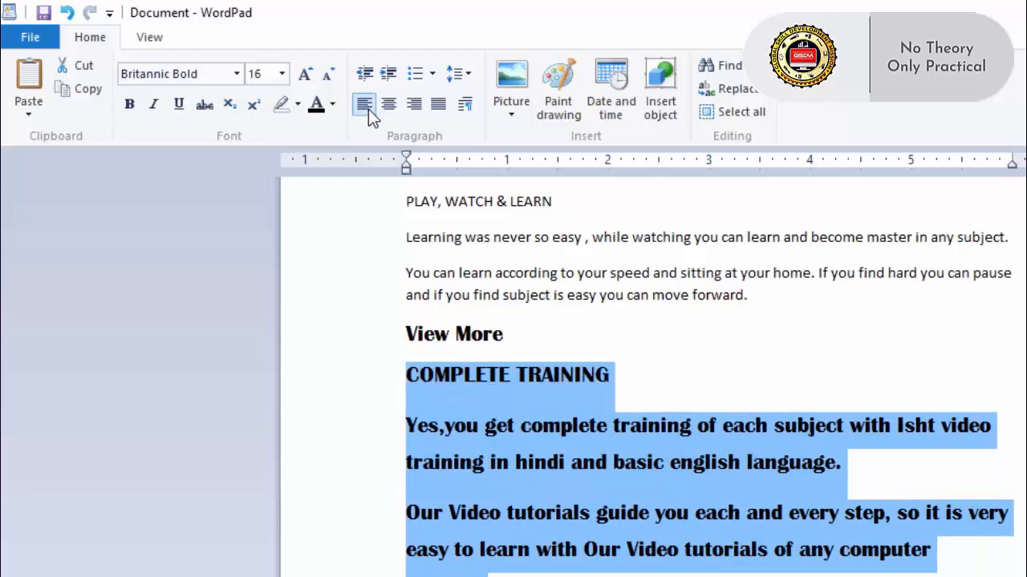
# - Justify the COMPLETE TRAINING section, compare it with left alignment, and leave the text justified
pyautogui.click(439, 106)
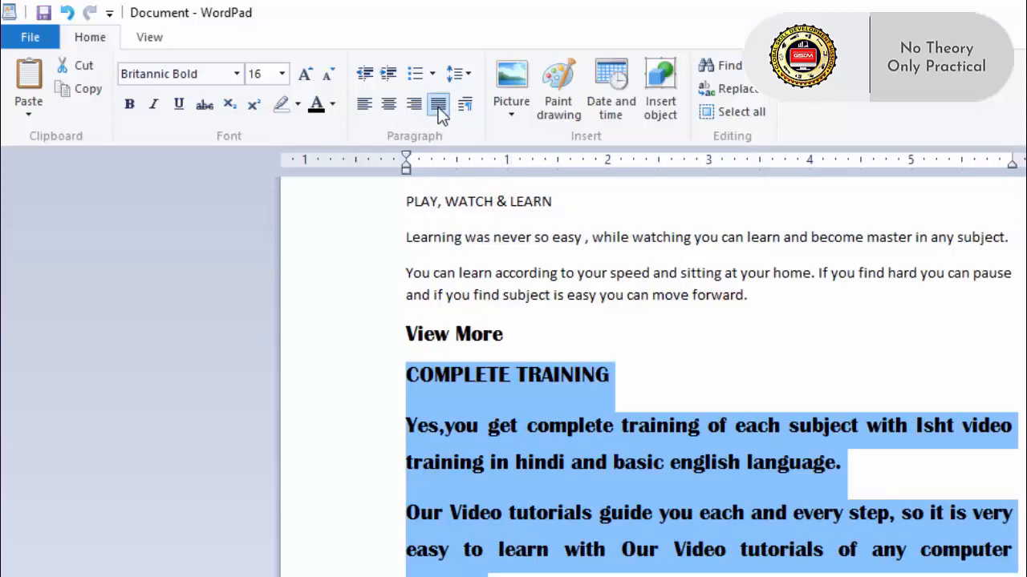
pyautogui.click(368, 107)
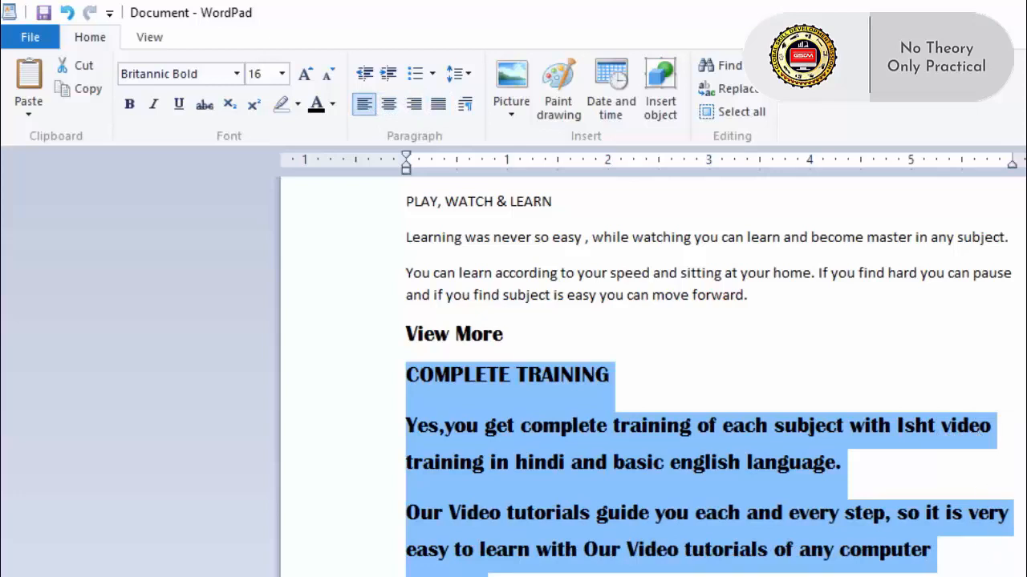
pyautogui.click(438, 104)
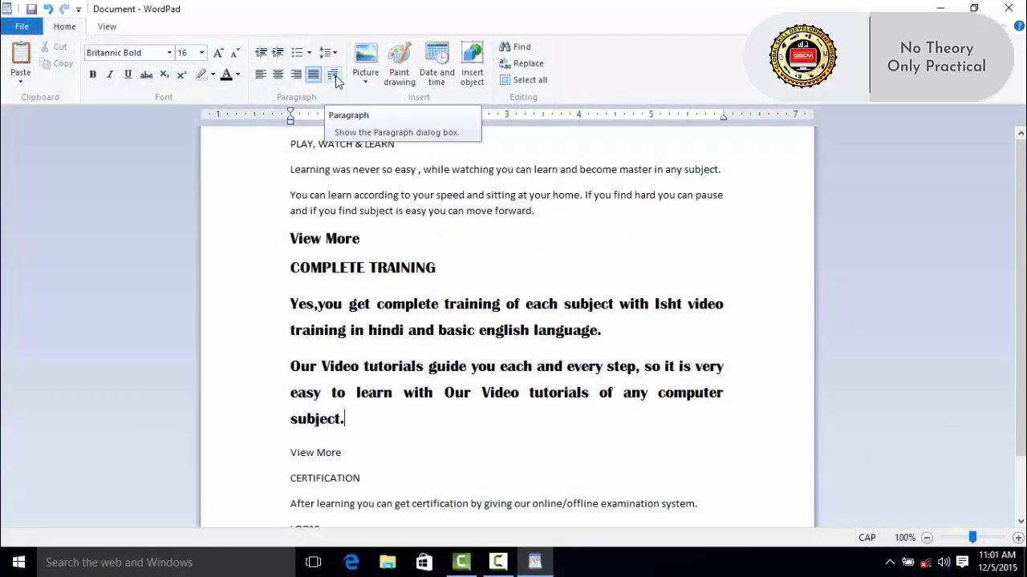
# - In the paragraph settings for the bold View More line and COMPLETE TRAINING section, set indentation to left 2", right 1" and first line 2"
pyautogui.moveTo(360, 423); pyautogui.dragTo(271, 254)
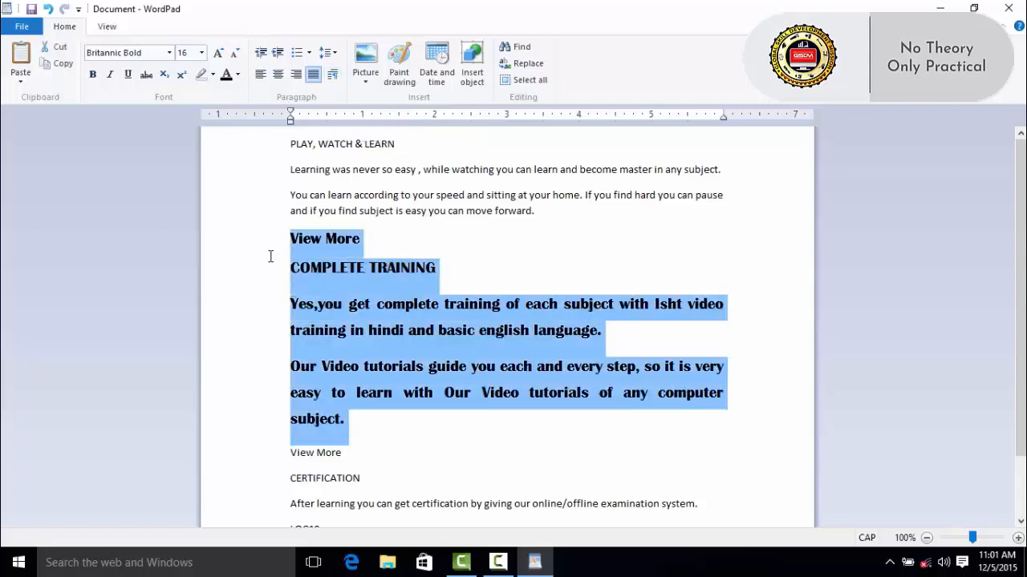
pyautogui.click(334, 75)
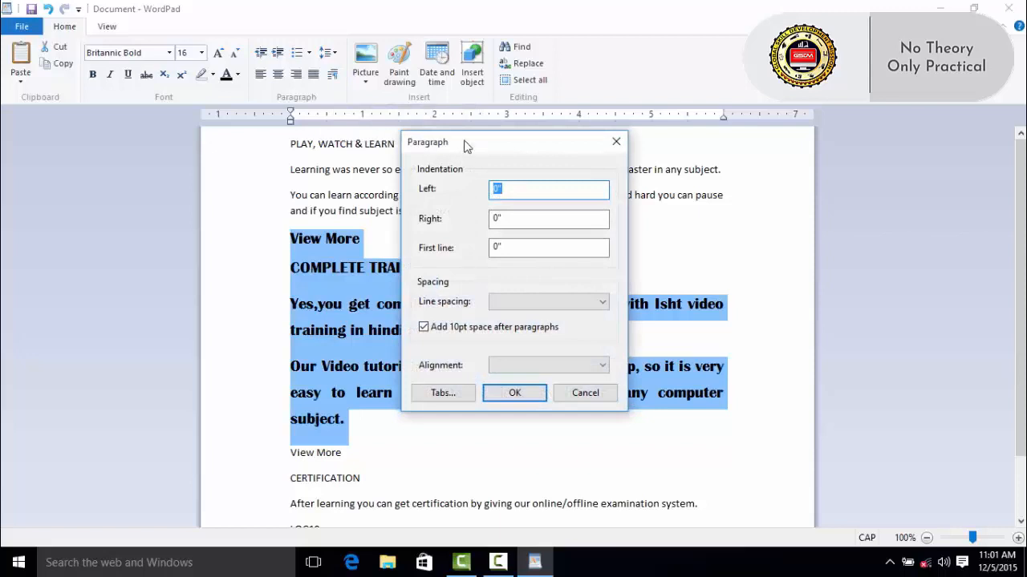
pyautogui.moveTo(466, 144); pyautogui.dragTo(609, 122)
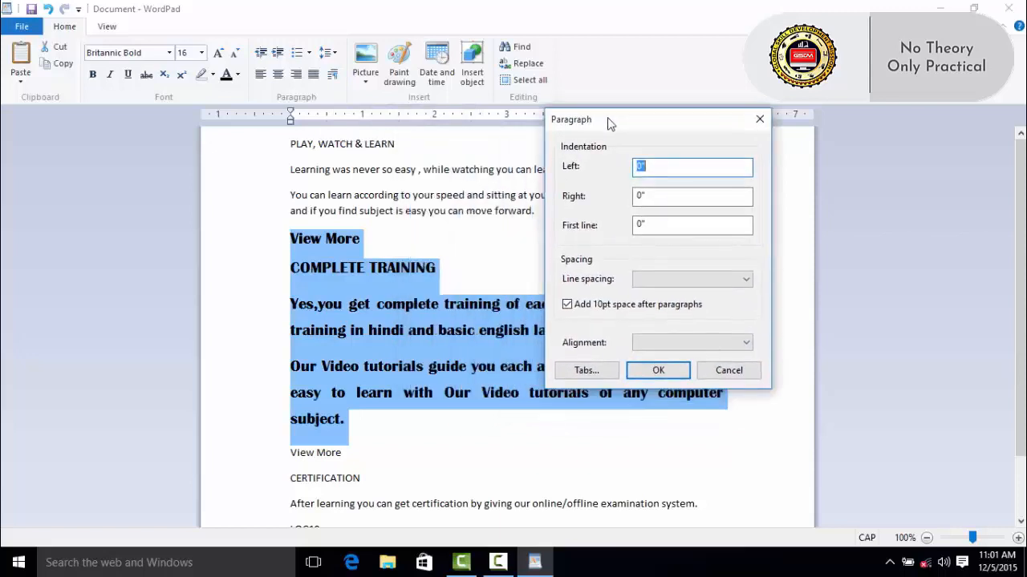
pyautogui.click(639, 167)
pyautogui.doubleClick(638, 167)
pyautogui.write('2')
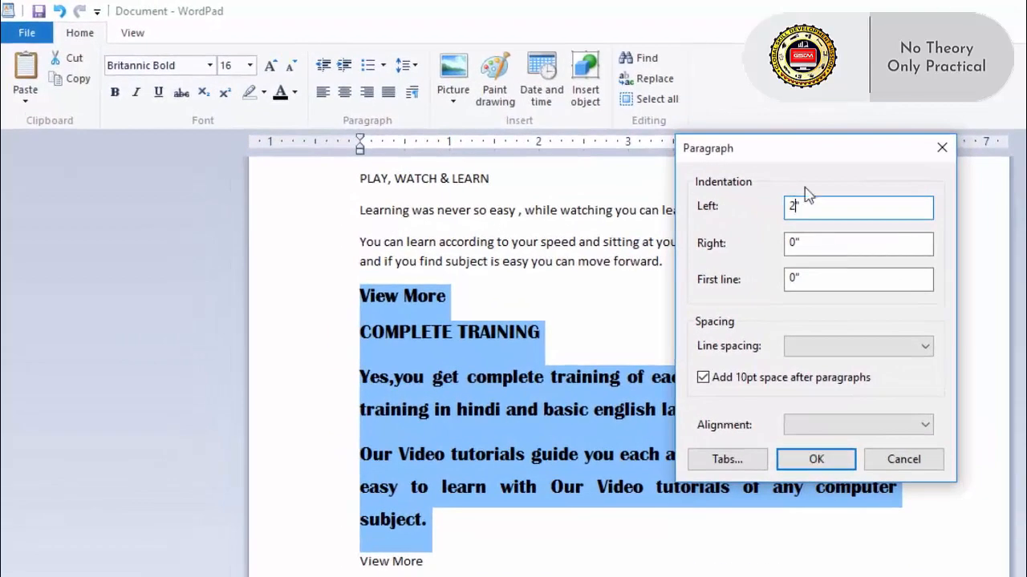
pyautogui.click(791, 244)
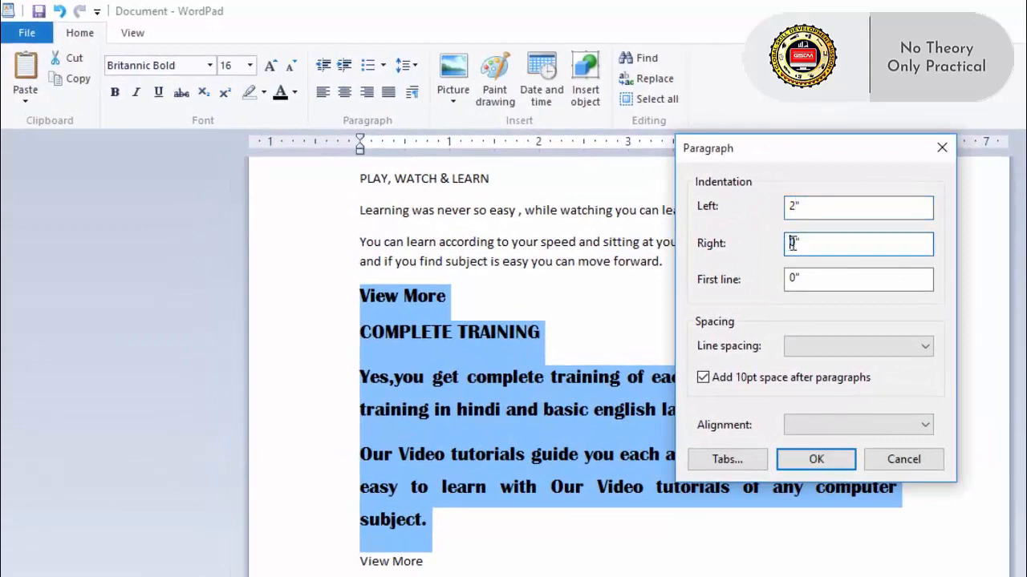
pyautogui.doubleClick(792, 243)
pyautogui.write('1')
pyautogui.click(789, 278)
pyautogui.doubleClick(791, 278)
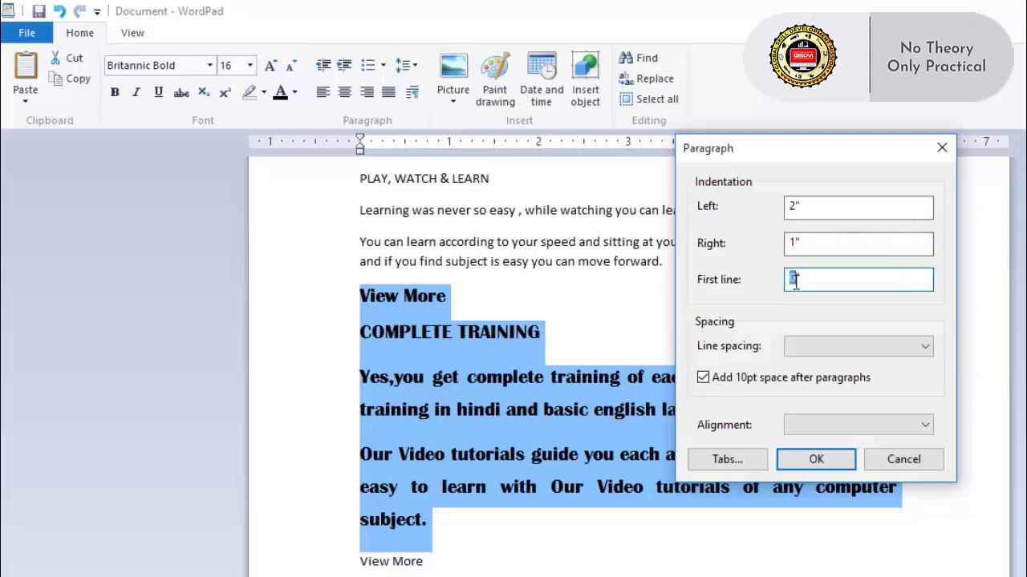
pyautogui.write('2')
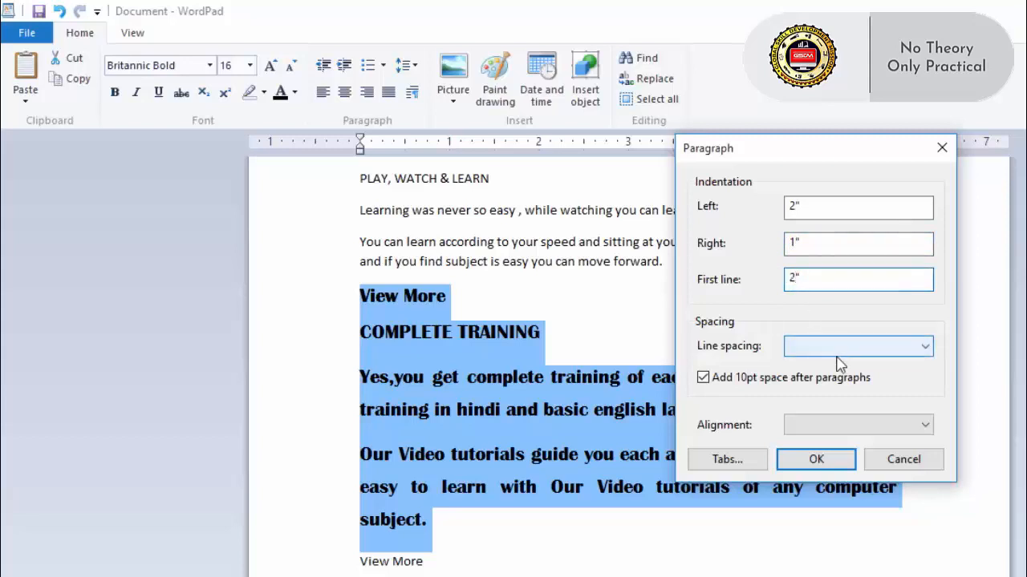
# - Set the line spacing to 1.50 and the alignment to Left, and apply the paragraph settings
pyautogui.click(853, 353)
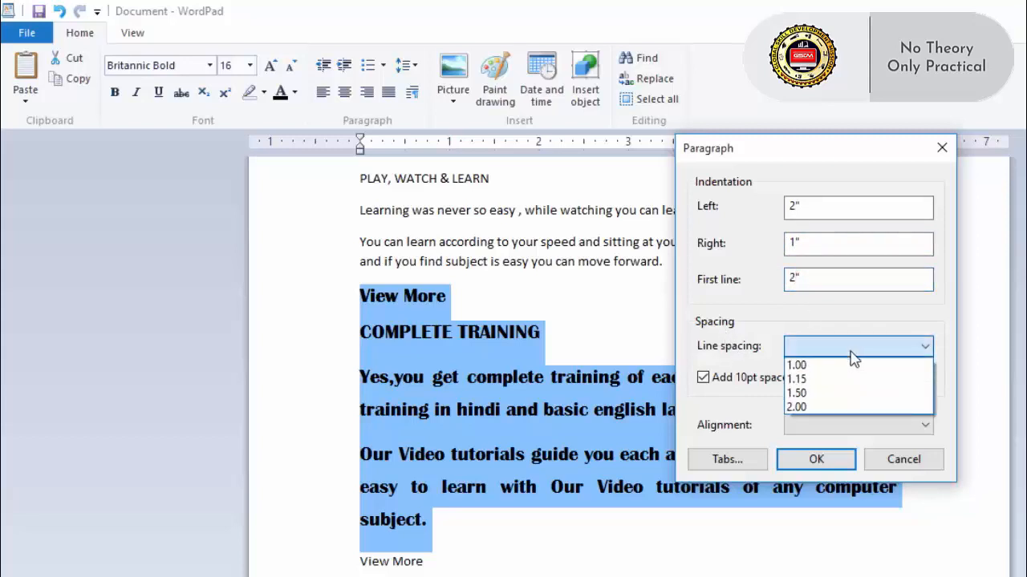
pyautogui.click(826, 394)
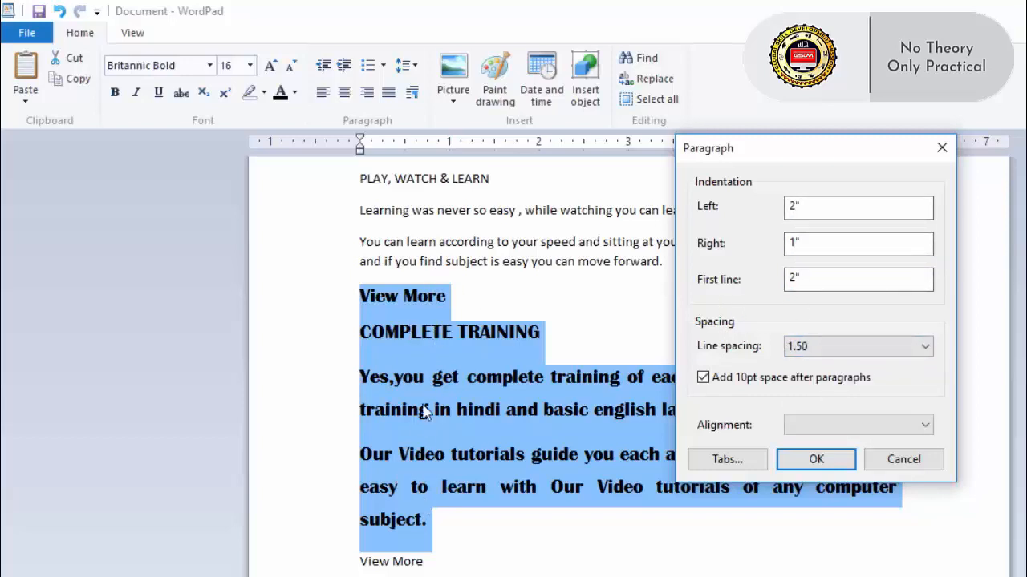
pyautogui.click(841, 423)
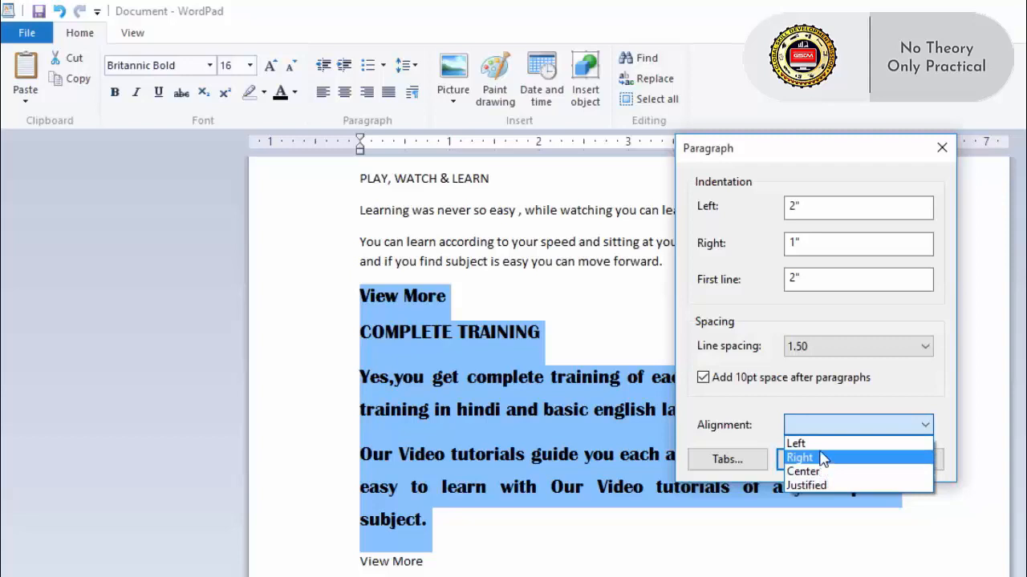
pyautogui.click(798, 444)
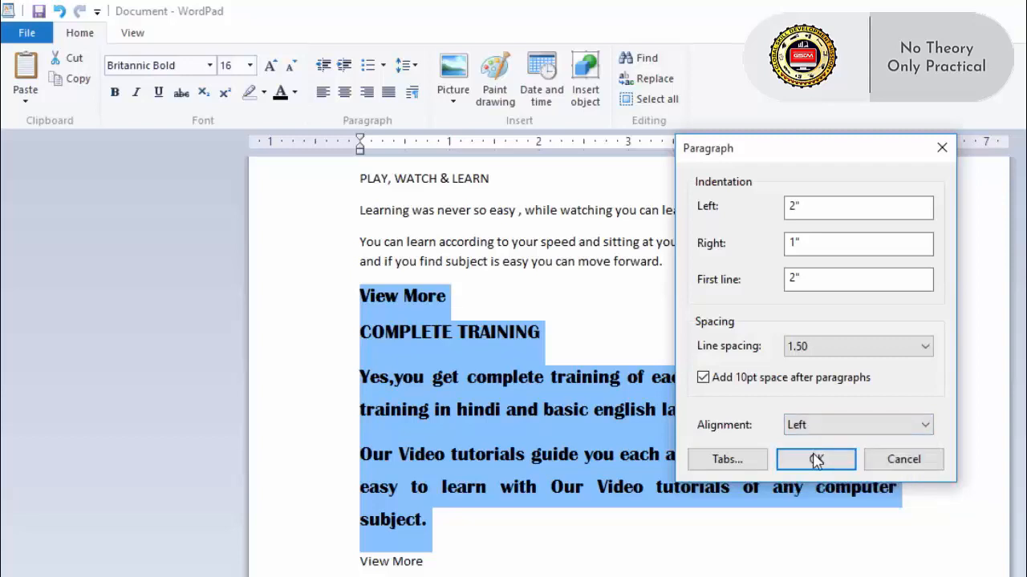
pyautogui.click(815, 460)
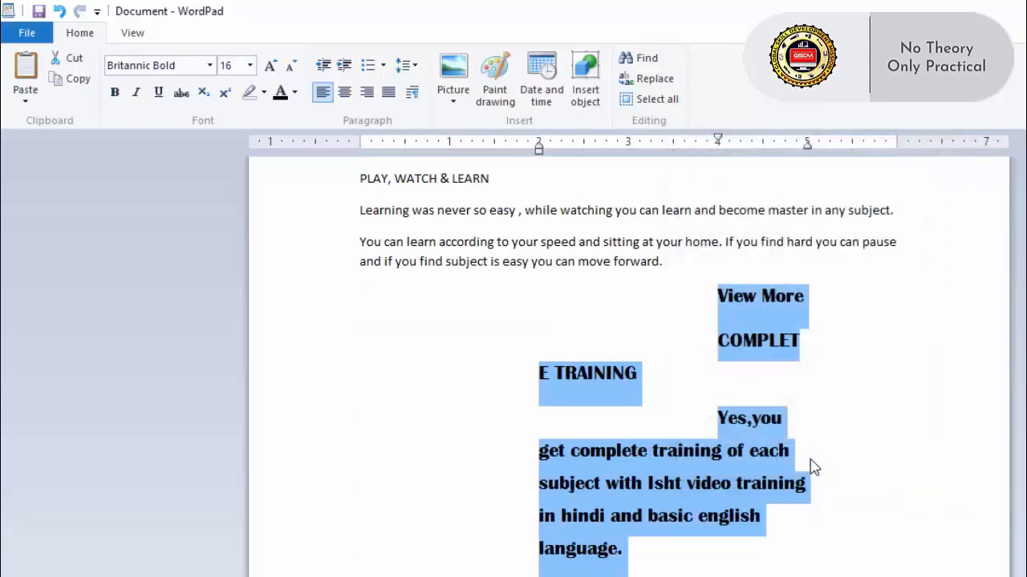
# - Review the reformatted View More and COMPLETE TRAINING text, and undo the applied paragraph settings
pyautogui.scroll(-3, 682, 449)
pyautogui.scroll(3, 686, 475)
pyautogui.scroll(-4, 740, 504)
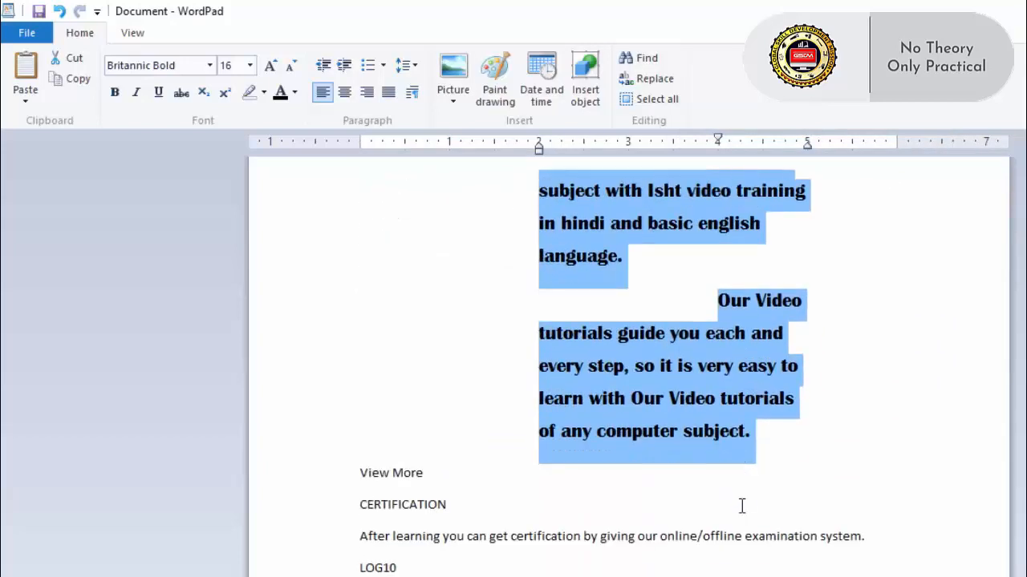
pyautogui.scroll(2, 738, 488)
pyautogui.scroll(1, 750, 445)
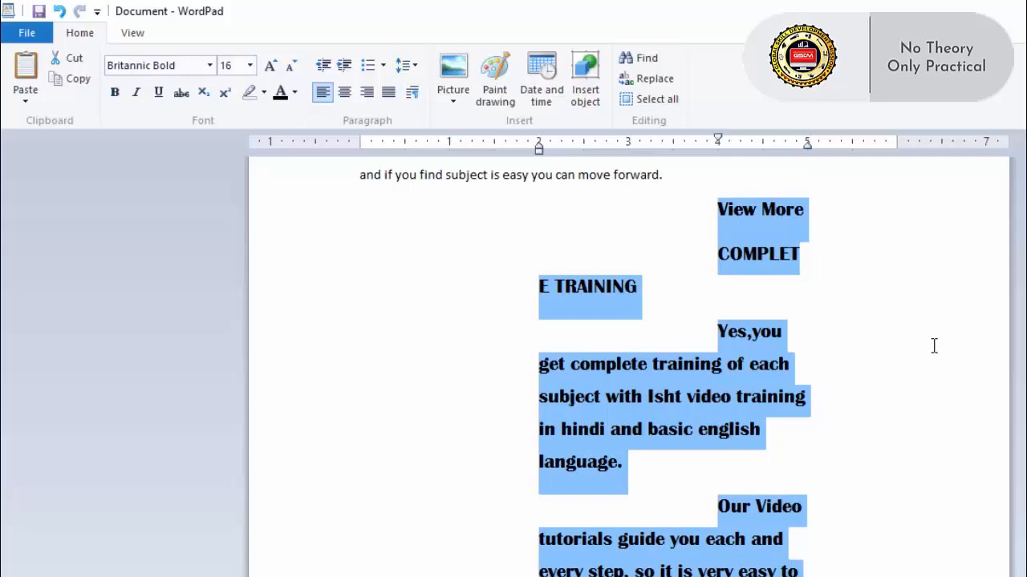
pyautogui.hotkey('ctrl', 'z')
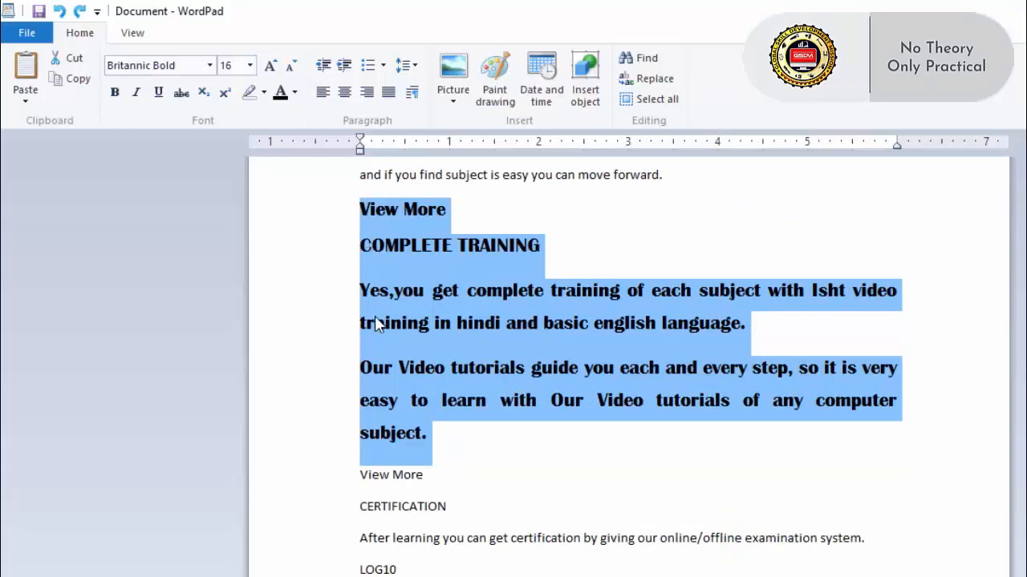
# - Undo the last four alignment changes of the COMPLETE TRAINING section, back to centered text
pyautogui.click(60, 12)
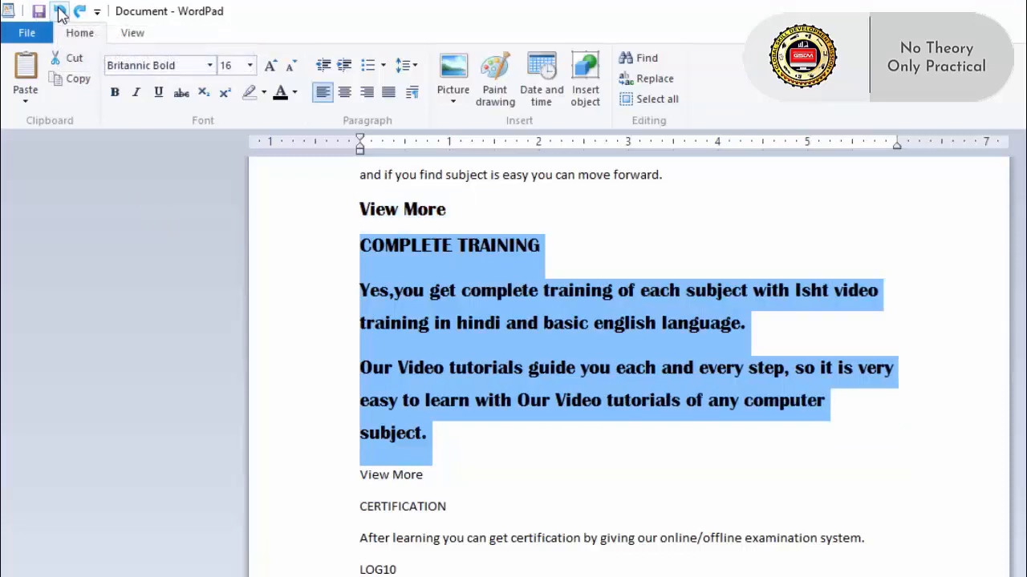
pyautogui.click(59, 12)
pyautogui.click(60, 12)
pyautogui.click(59, 12)
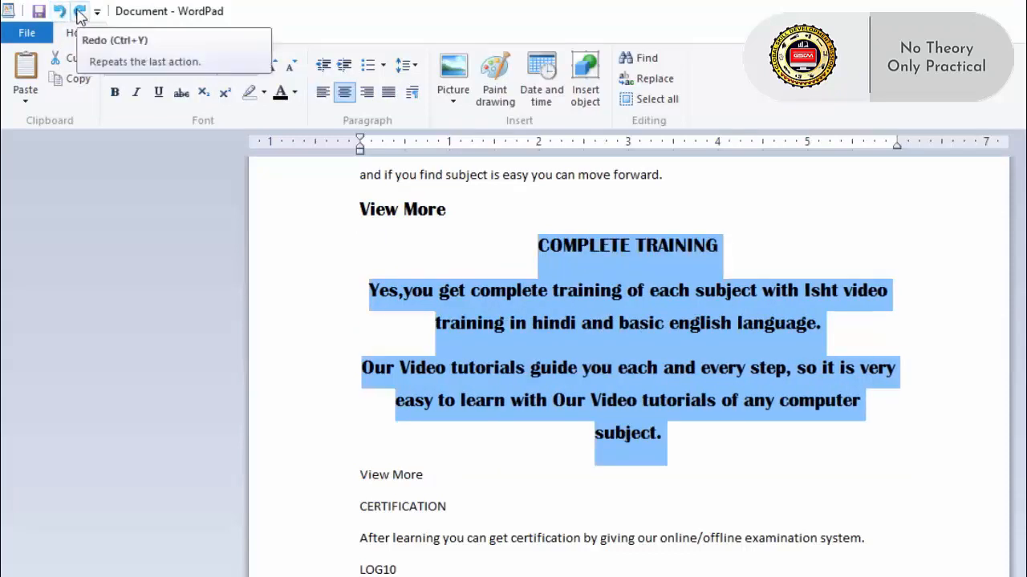
# - Redo the four alignment changes and the paragraph settings, and undo the paragraph settings again
pyautogui.click(80, 12)
pyautogui.click(80, 12)
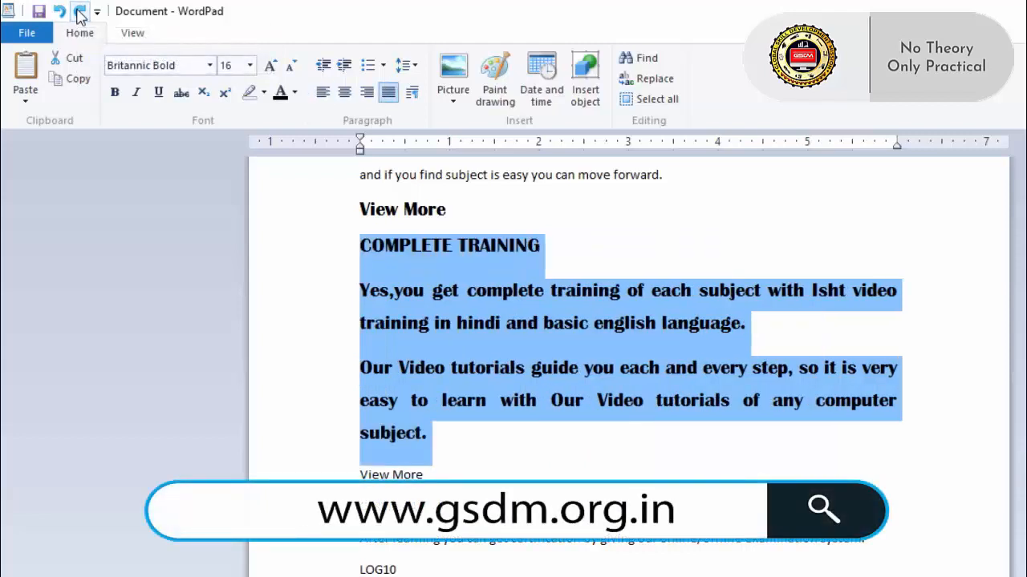
pyautogui.click(80, 12)
pyautogui.click(80, 12)
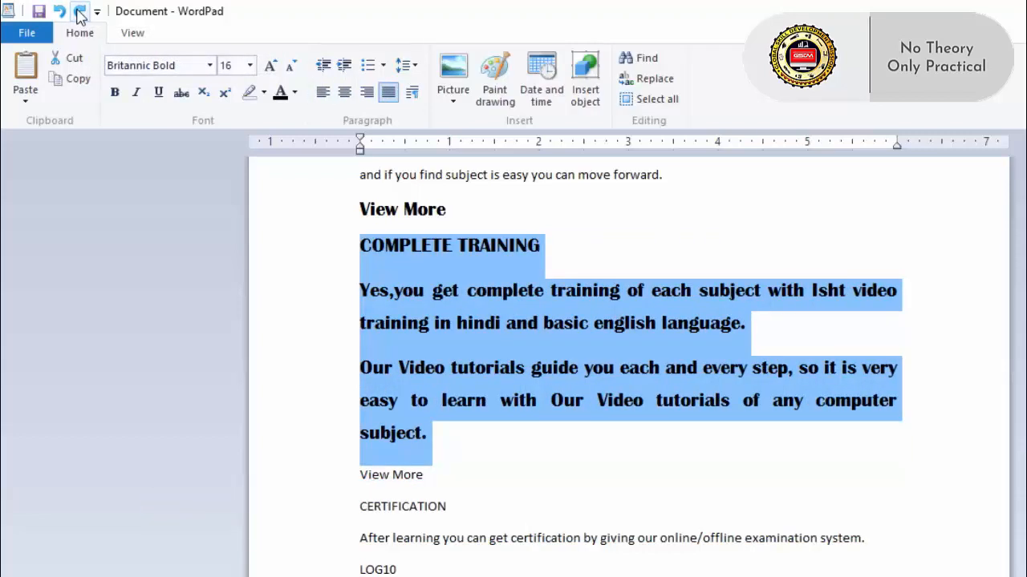
pyautogui.click(79, 12)
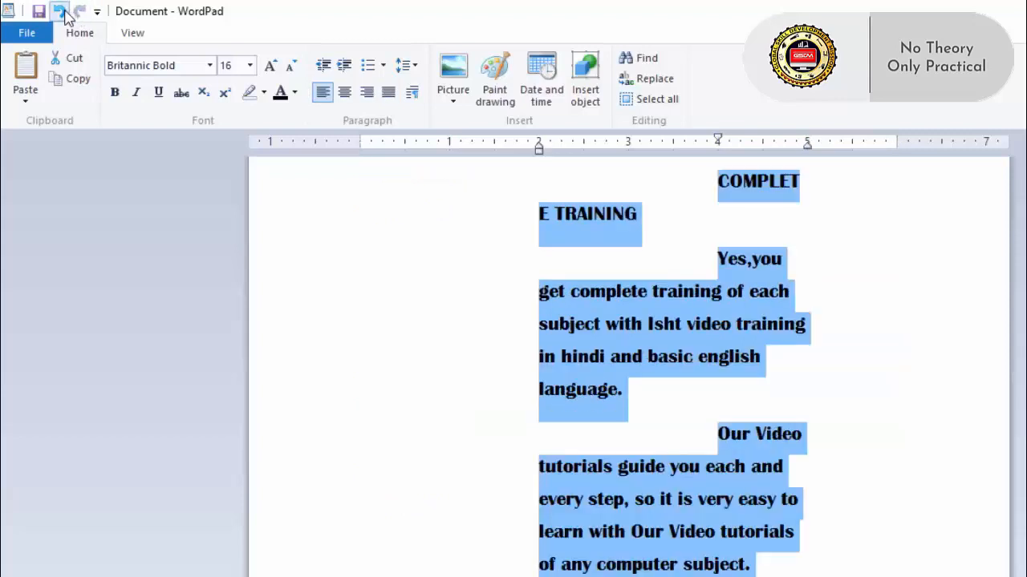
pyautogui.click(62, 12)
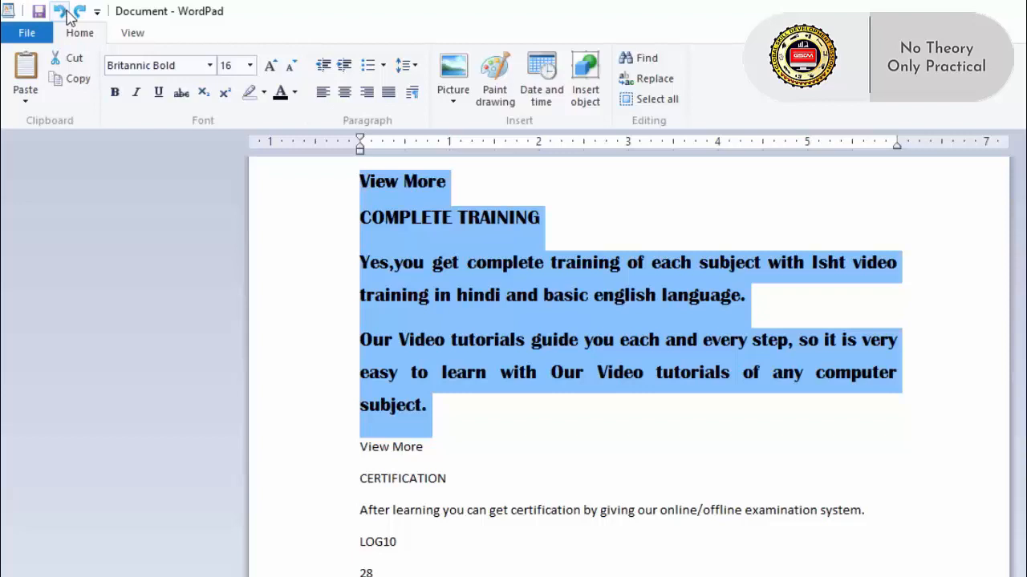